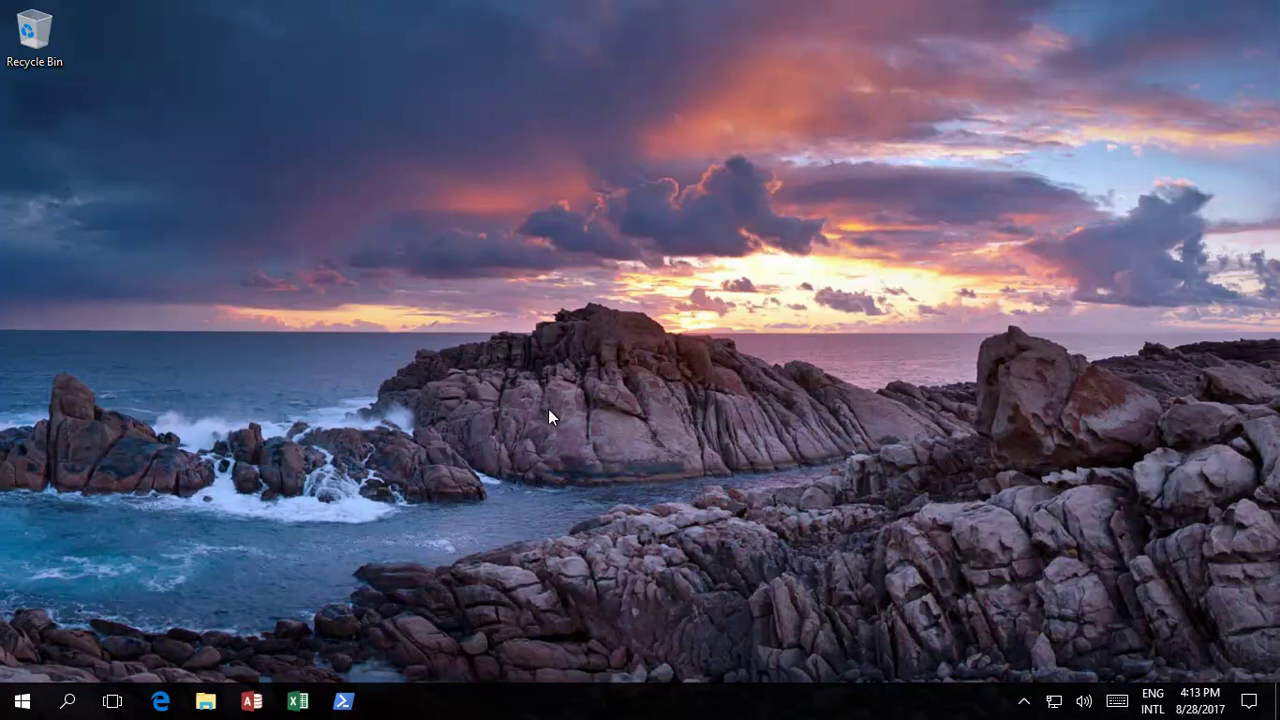
- Check in File Explorer that the Ubuntu 16.04.3 LTS amd64 USB drive is connected, and close the window
{"action": "left_click", "coordinate": [206, 702]}
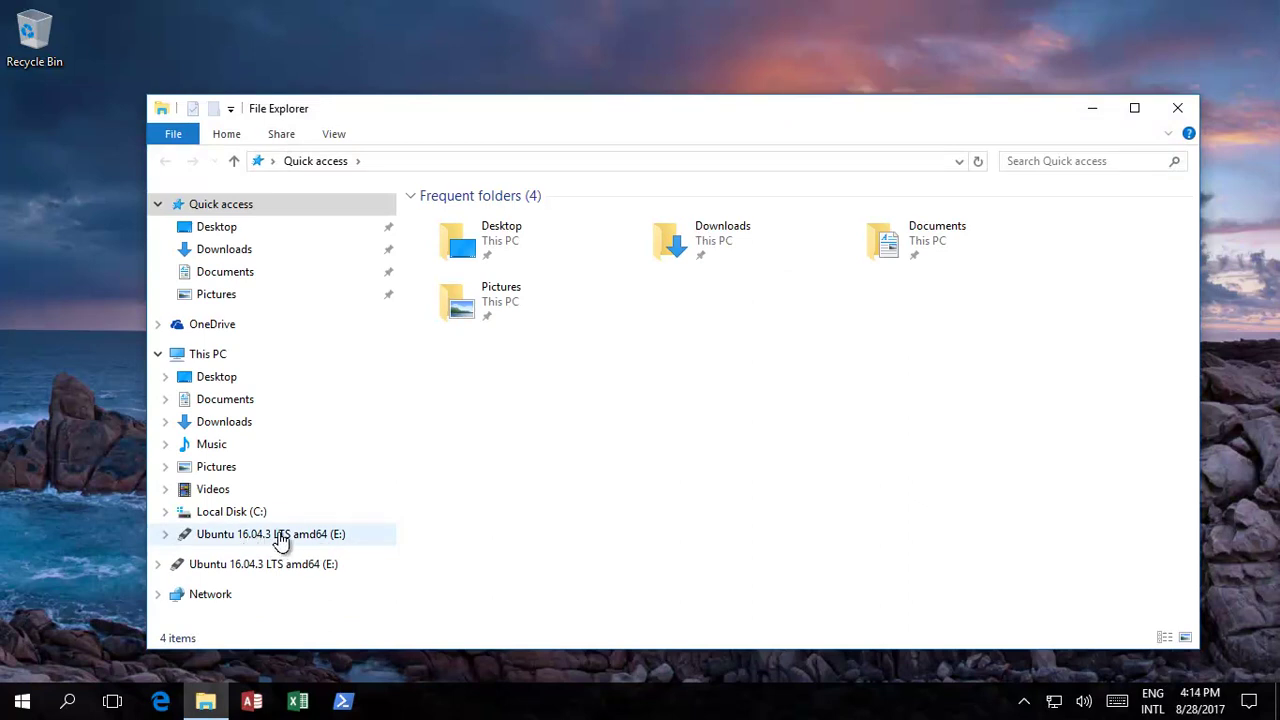
{"action": "left_click", "coordinate": [1184, 105]}
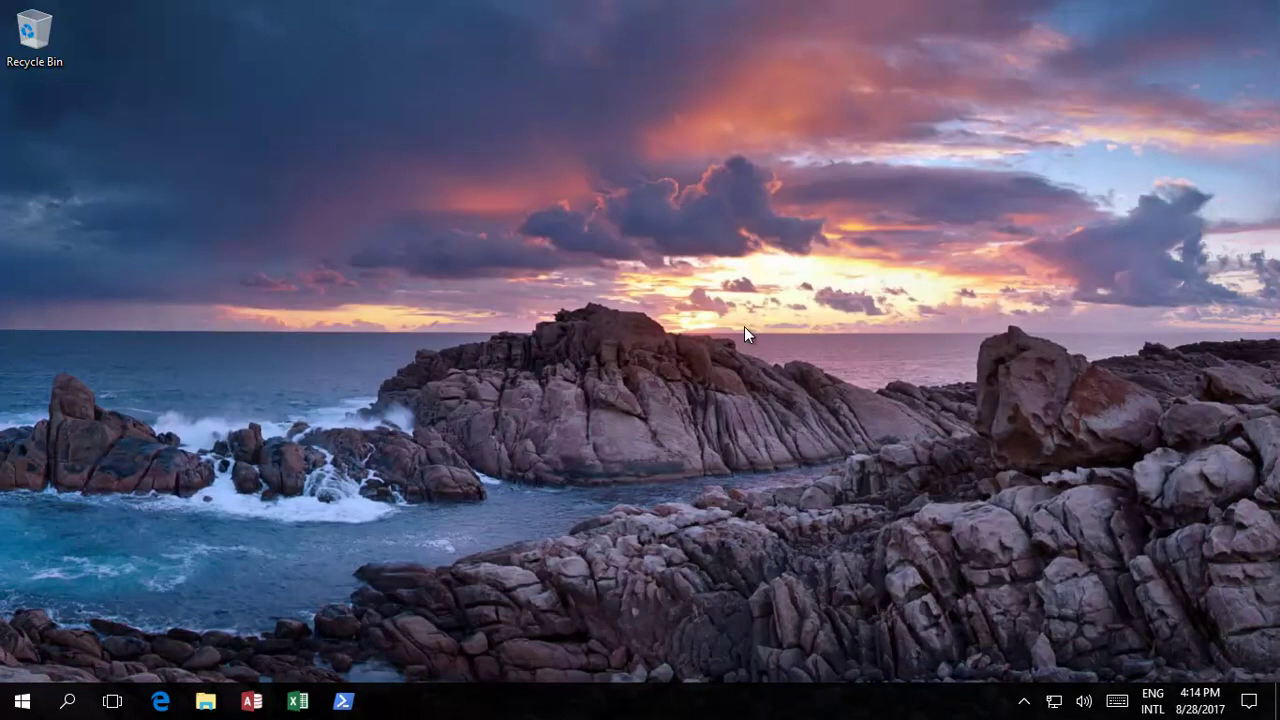
- Restart the PC into Advanced start-up from the Recovery section of the Update & security settings
{"action": "left_click", "coordinate": [15, 708]}
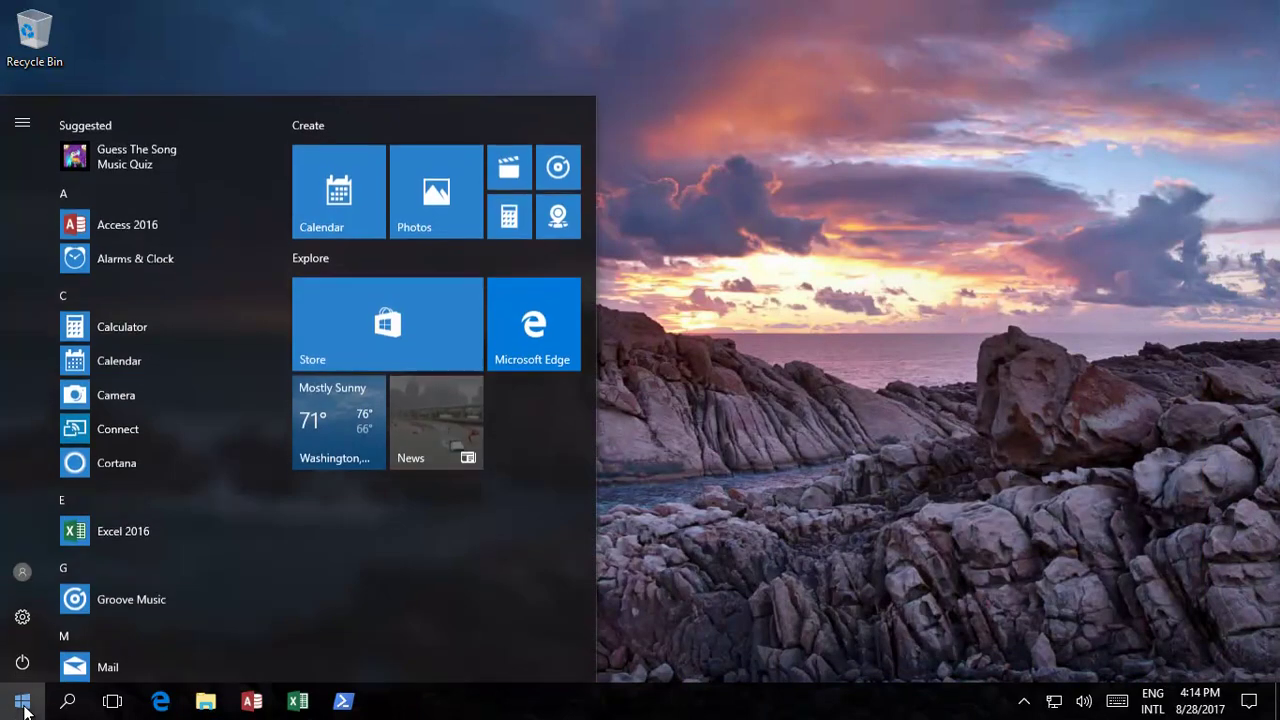
{"action": "left_click", "coordinate": [22, 615]}
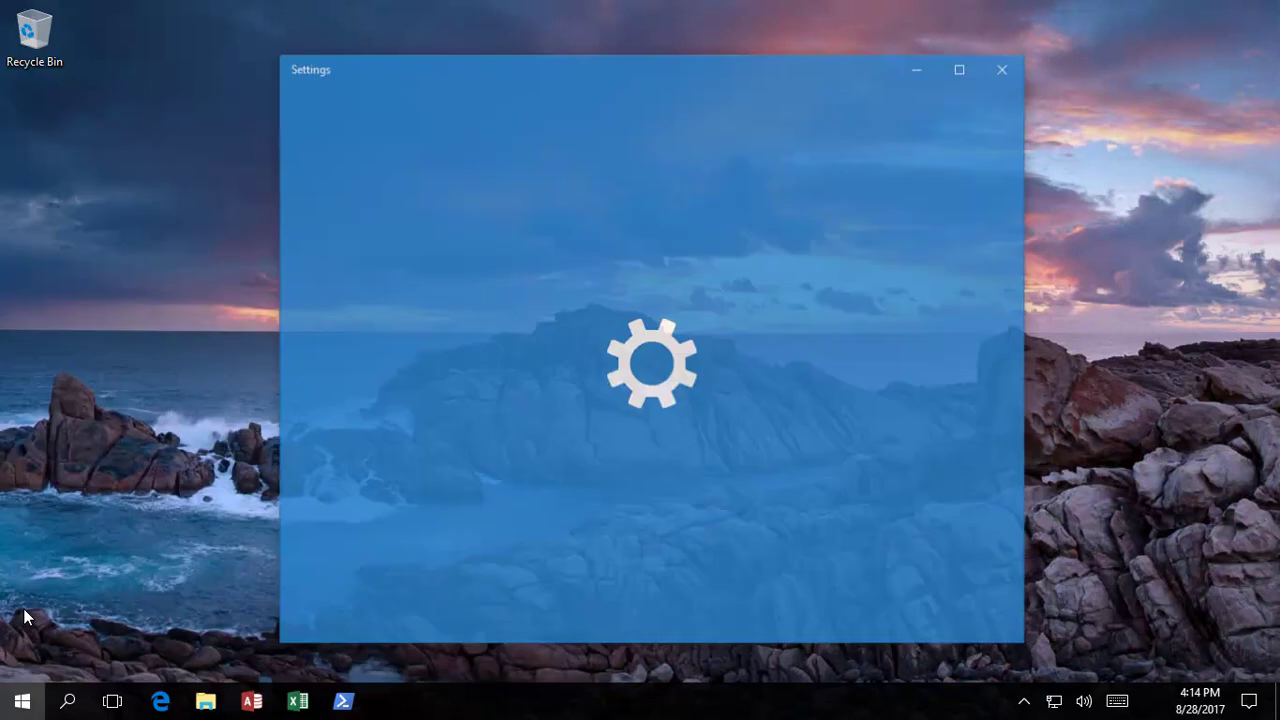
{"action": "scroll", "coordinate": [843, 451], "scroll_direction": "down", "scroll_amount": 2}
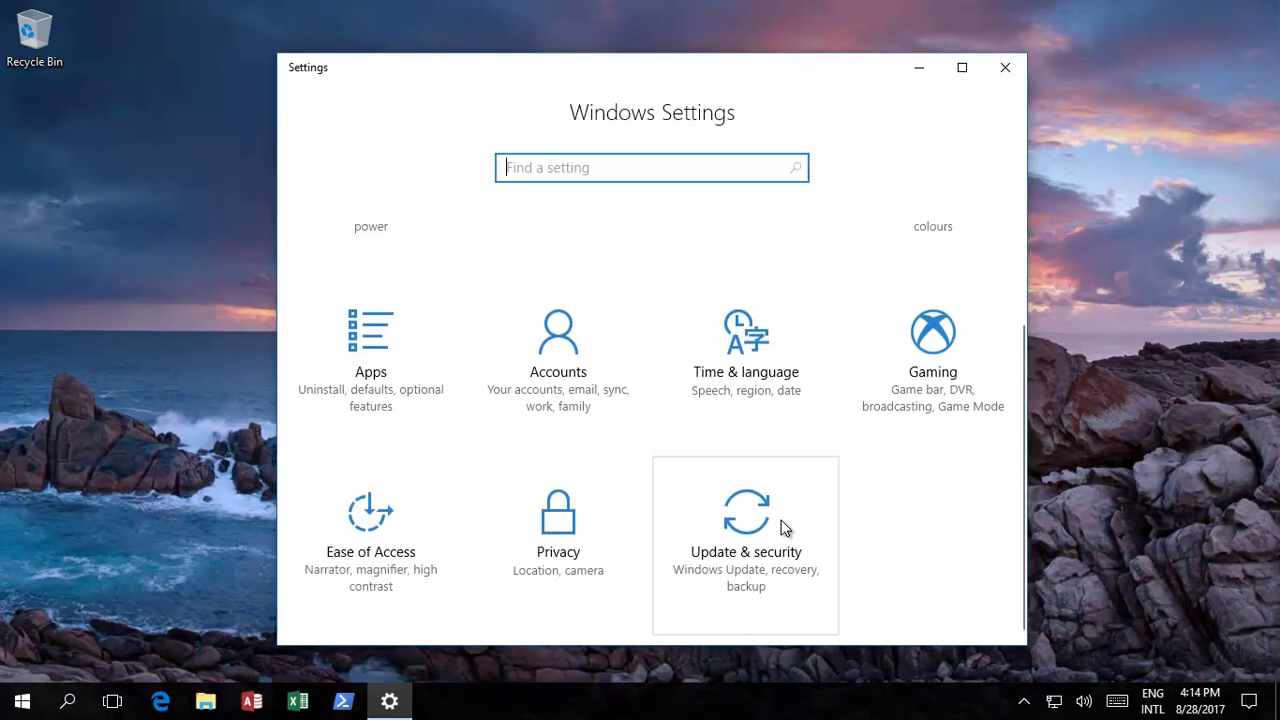
{"action": "left_click", "coordinate": [766, 530]}
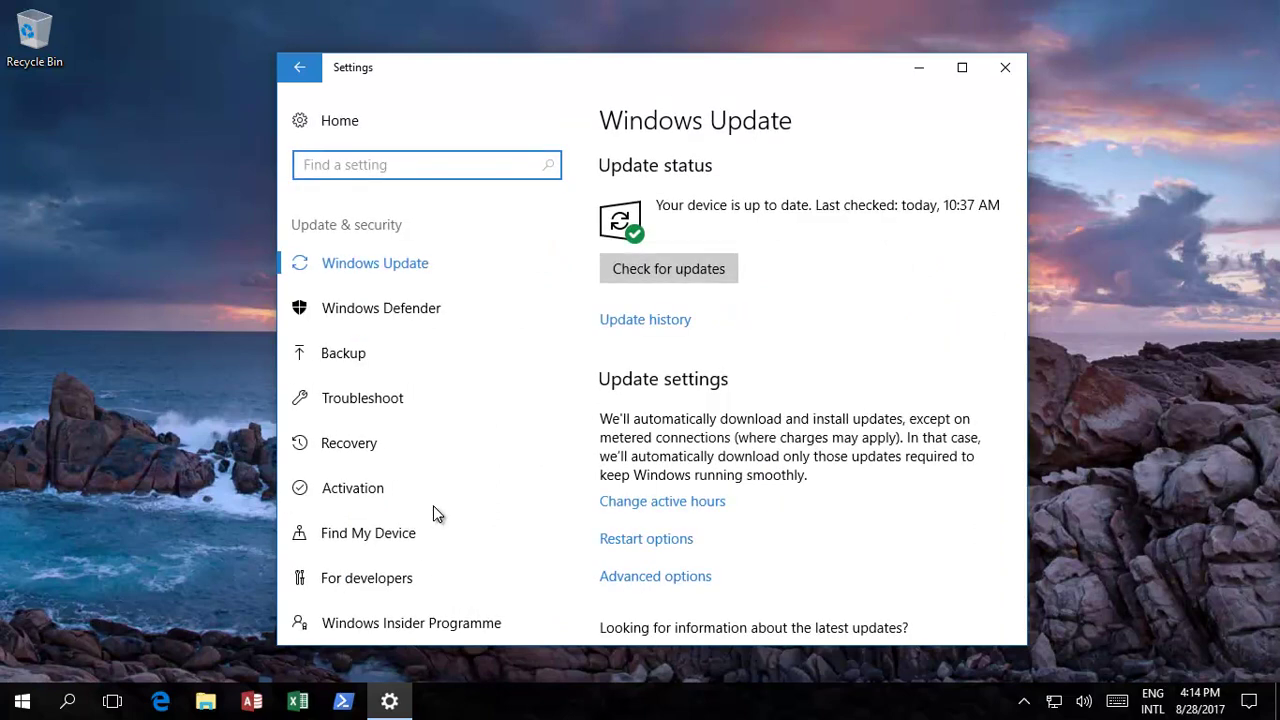
{"action": "left_click", "coordinate": [345, 450]}
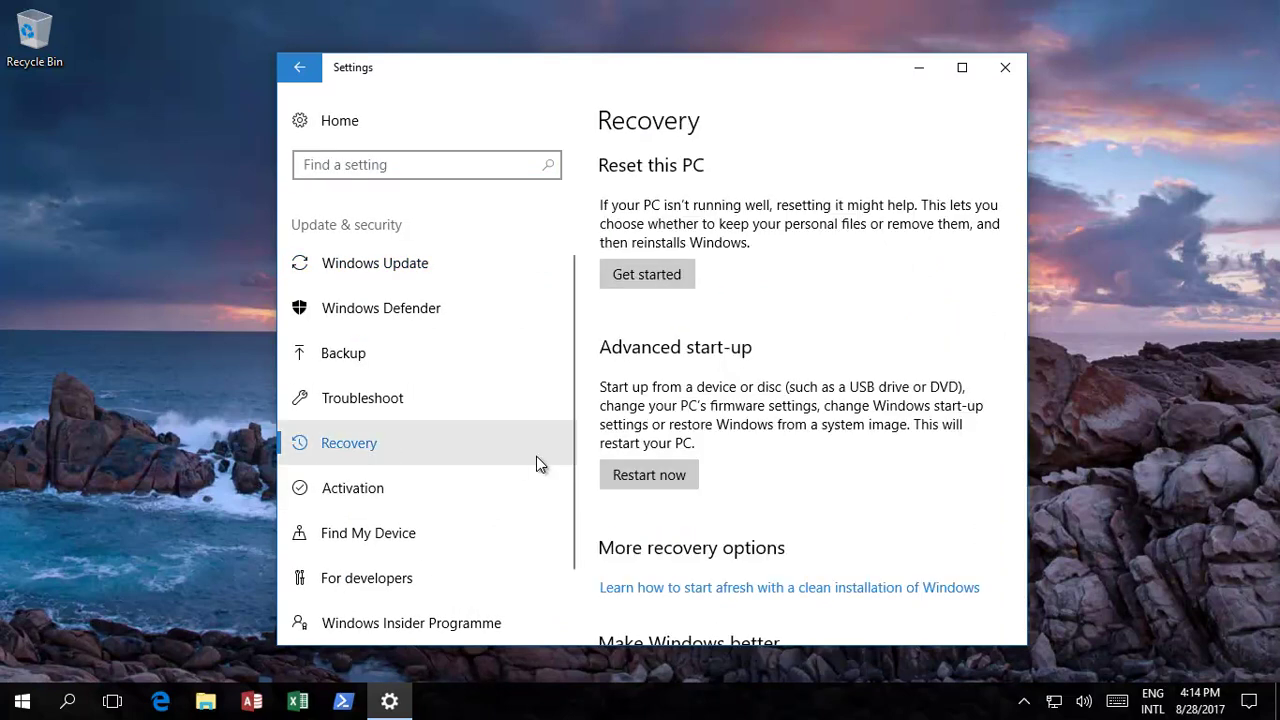
{"action": "left_click", "coordinate": [650, 476]}
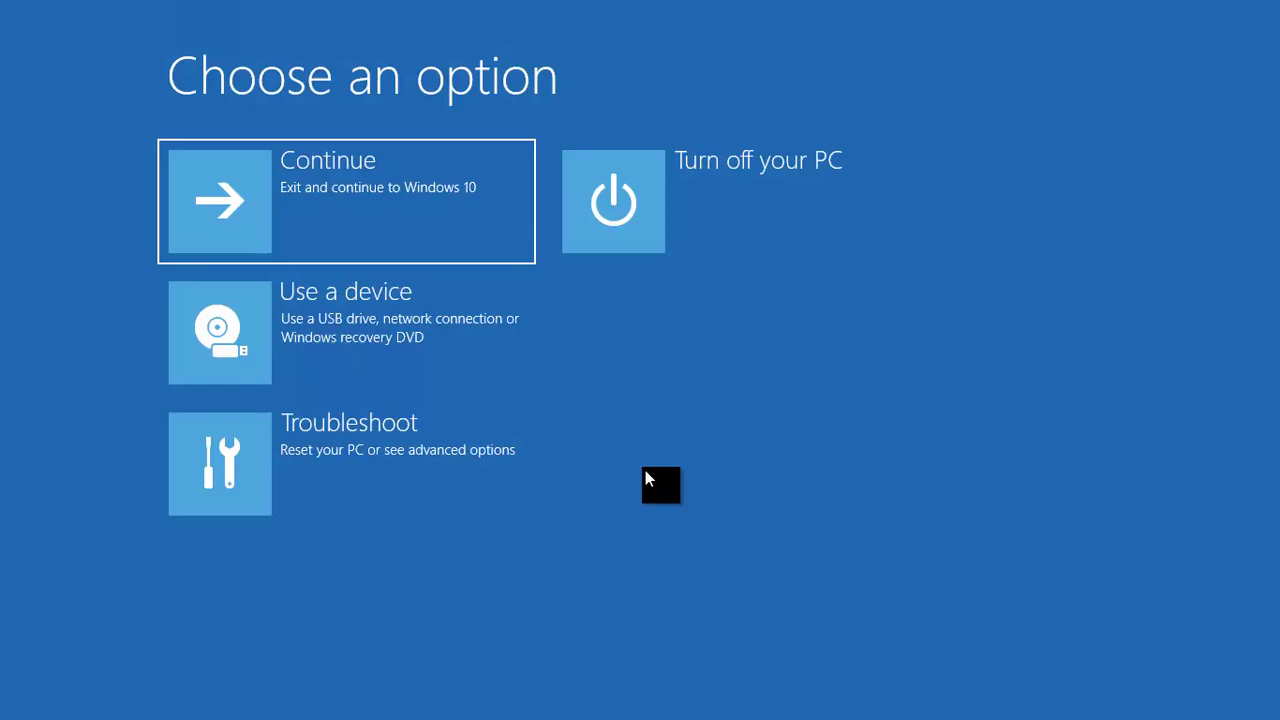
- Boot the computer from a device and choose Install Ubuntu in the GRUB menu
{"action": "left_click", "coordinate": [359, 334]}
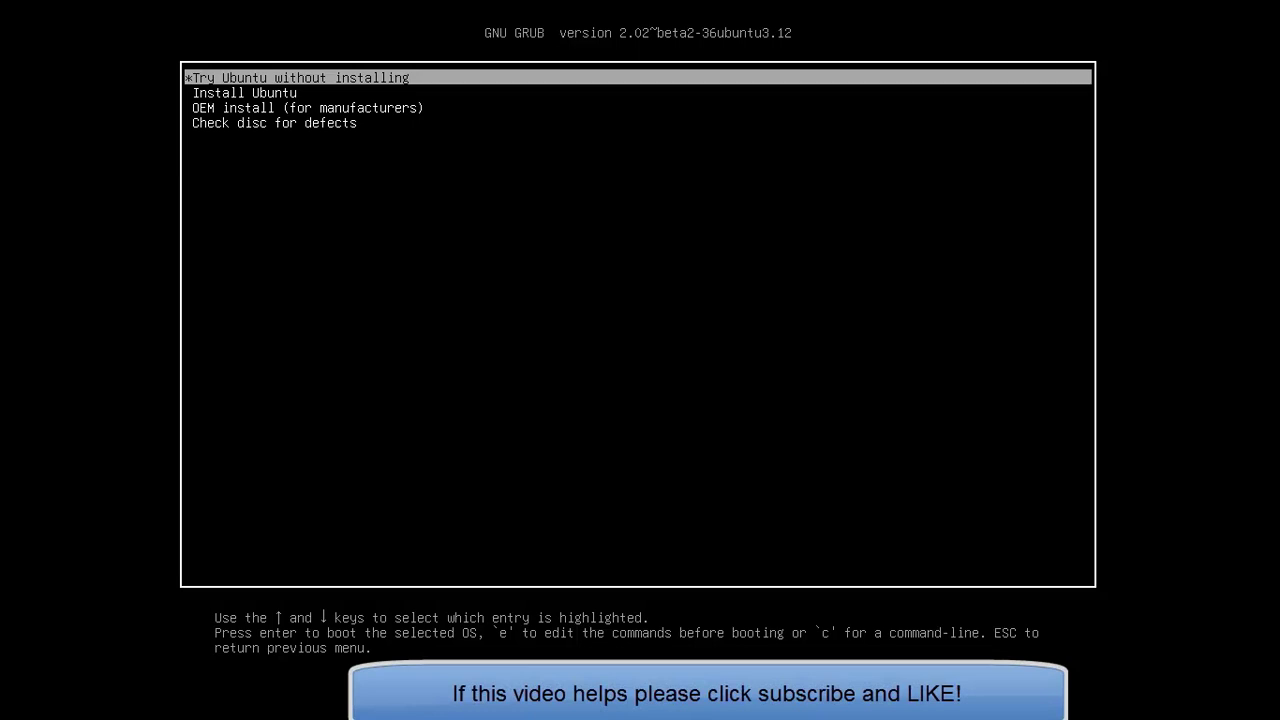
{"action": "key", "text": "Down"}
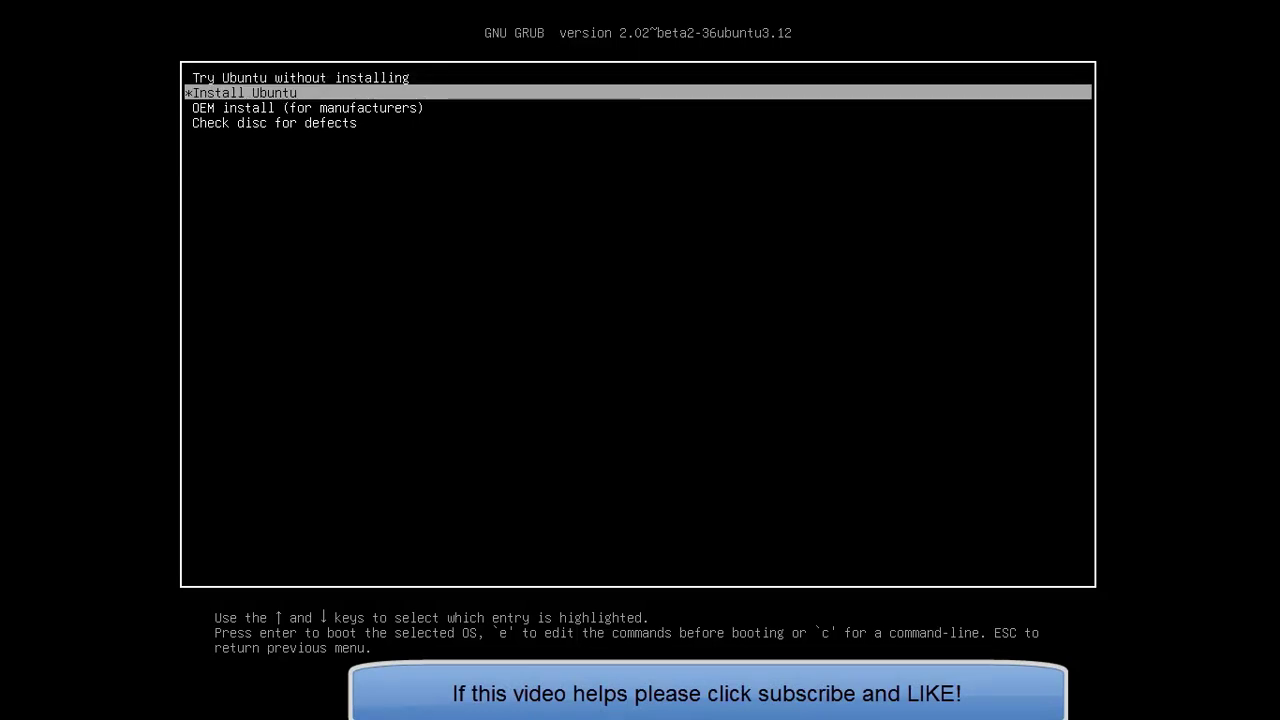
{"action": "key", "text": "Up"}
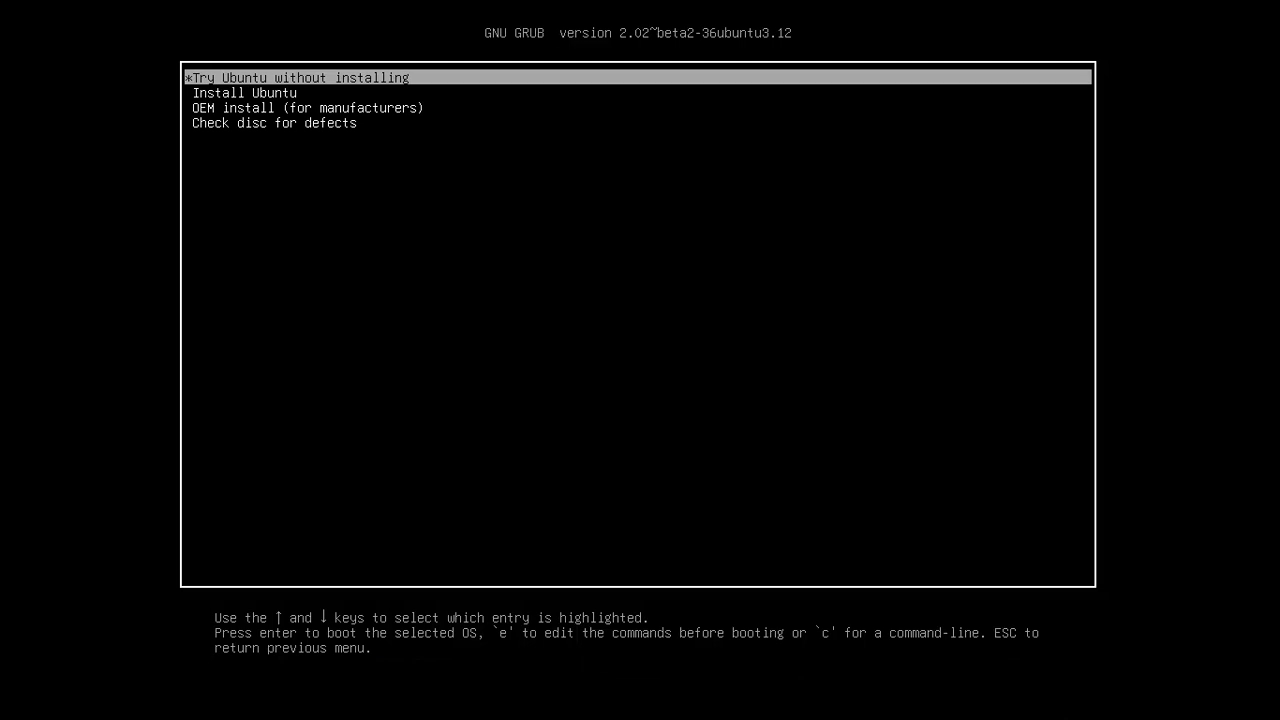
{"action": "key", "text": "Down"}
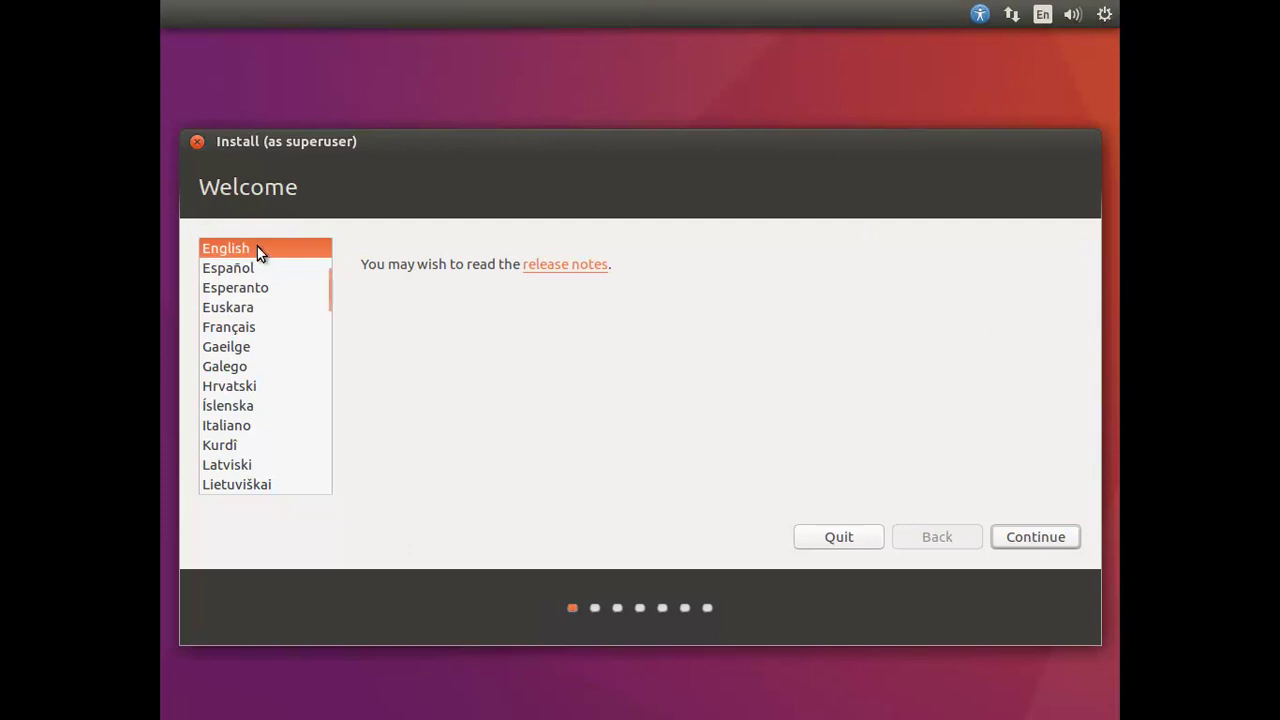
- Accept English as the installer language and enable both downloading updates and installing third-party software
{"action": "left_click", "coordinate": [1030, 540]}
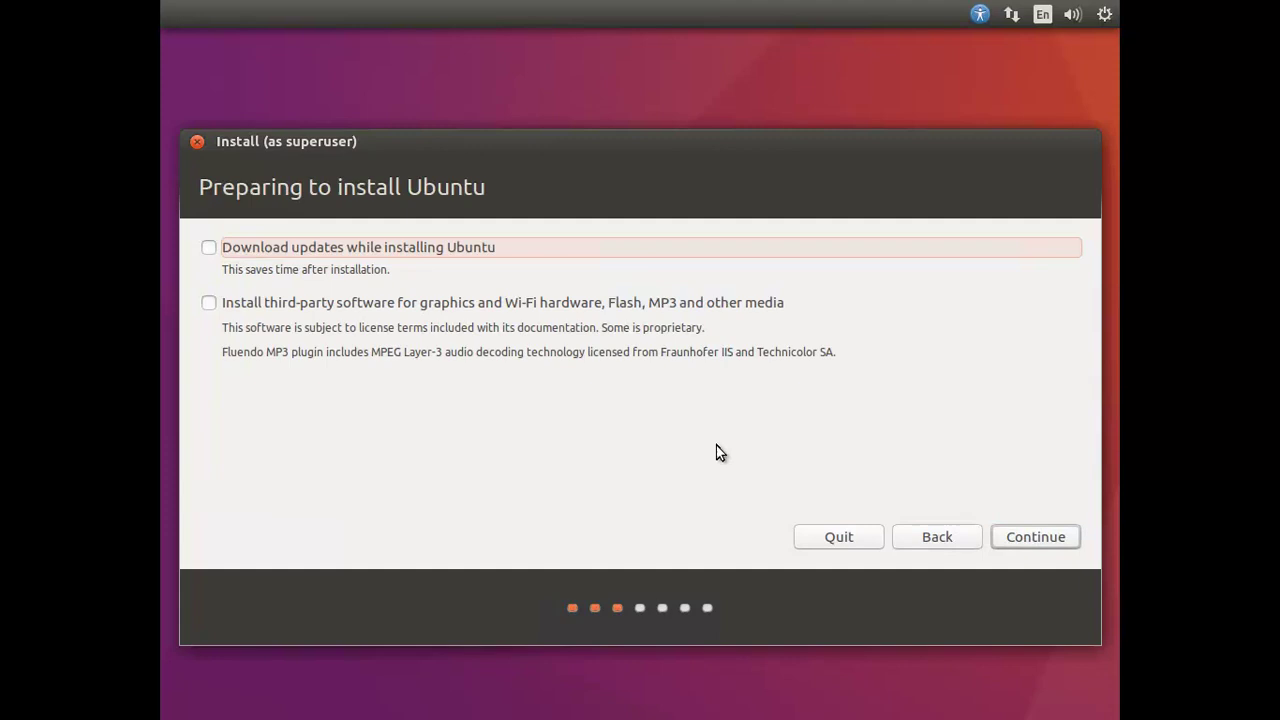
{"action": "left_click", "coordinate": [209, 252]}
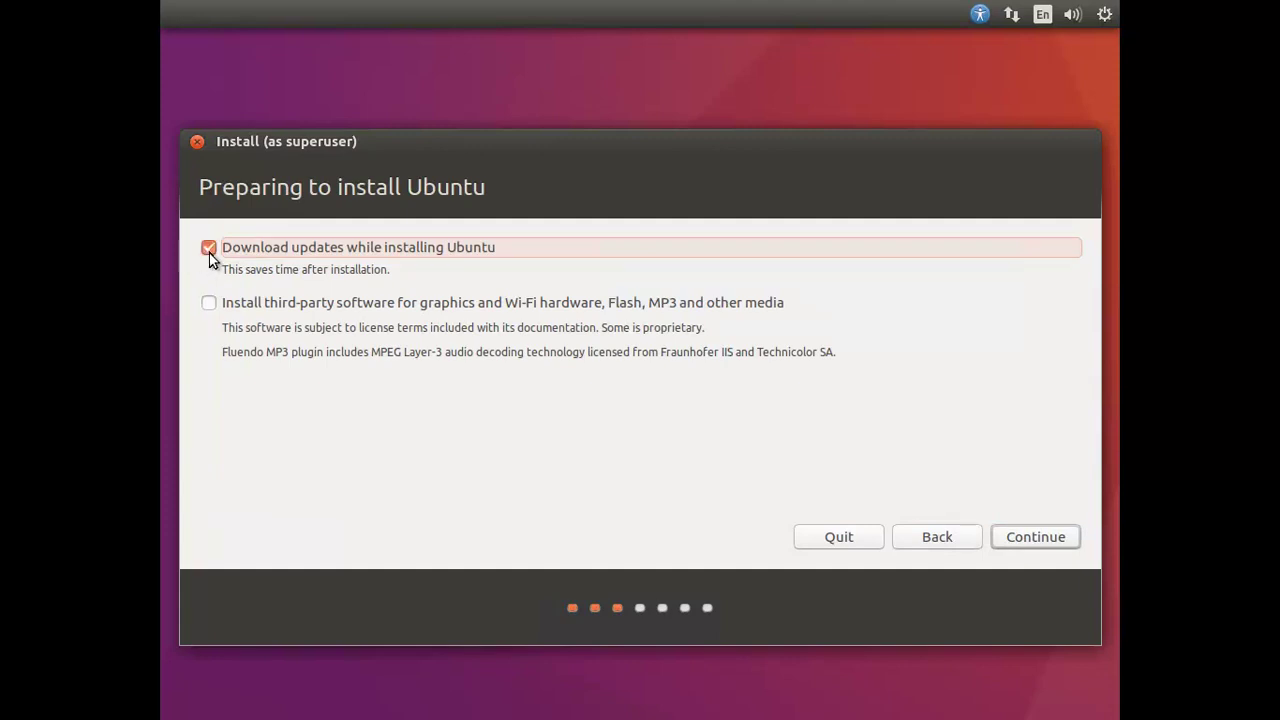
{"action": "left_click", "coordinate": [209, 305]}
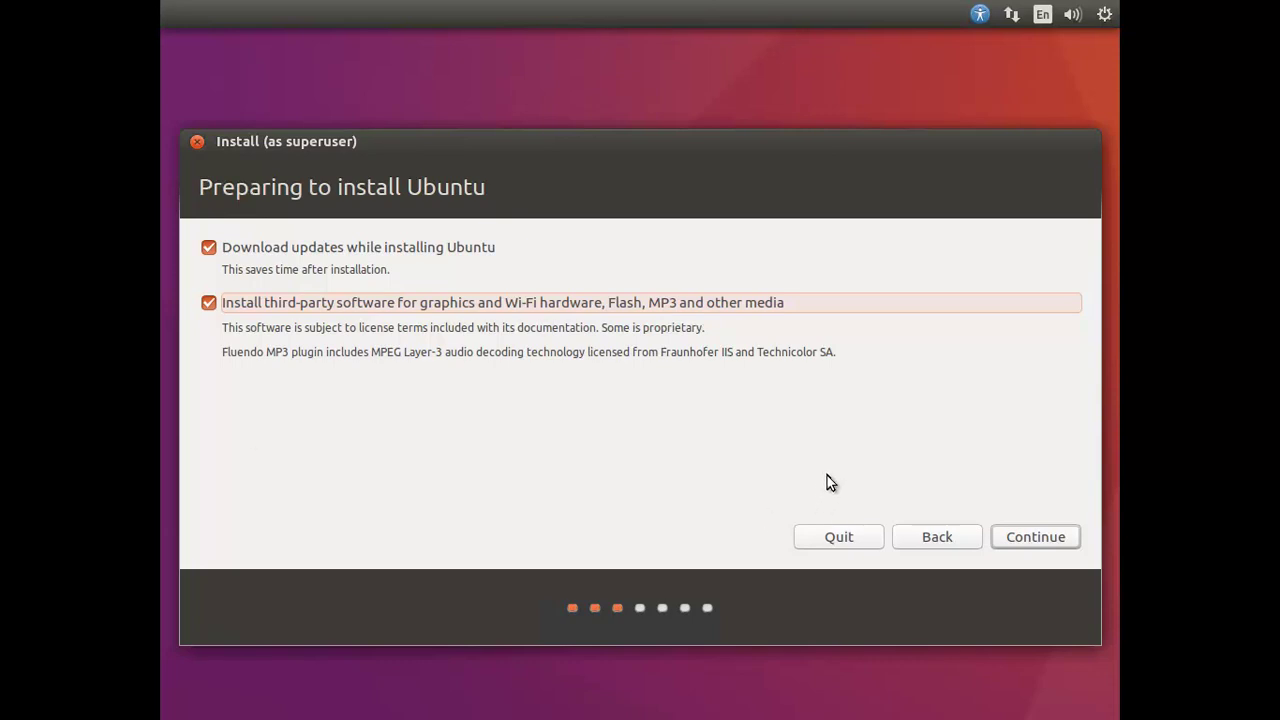
{"action": "left_click", "coordinate": [1036, 537]}
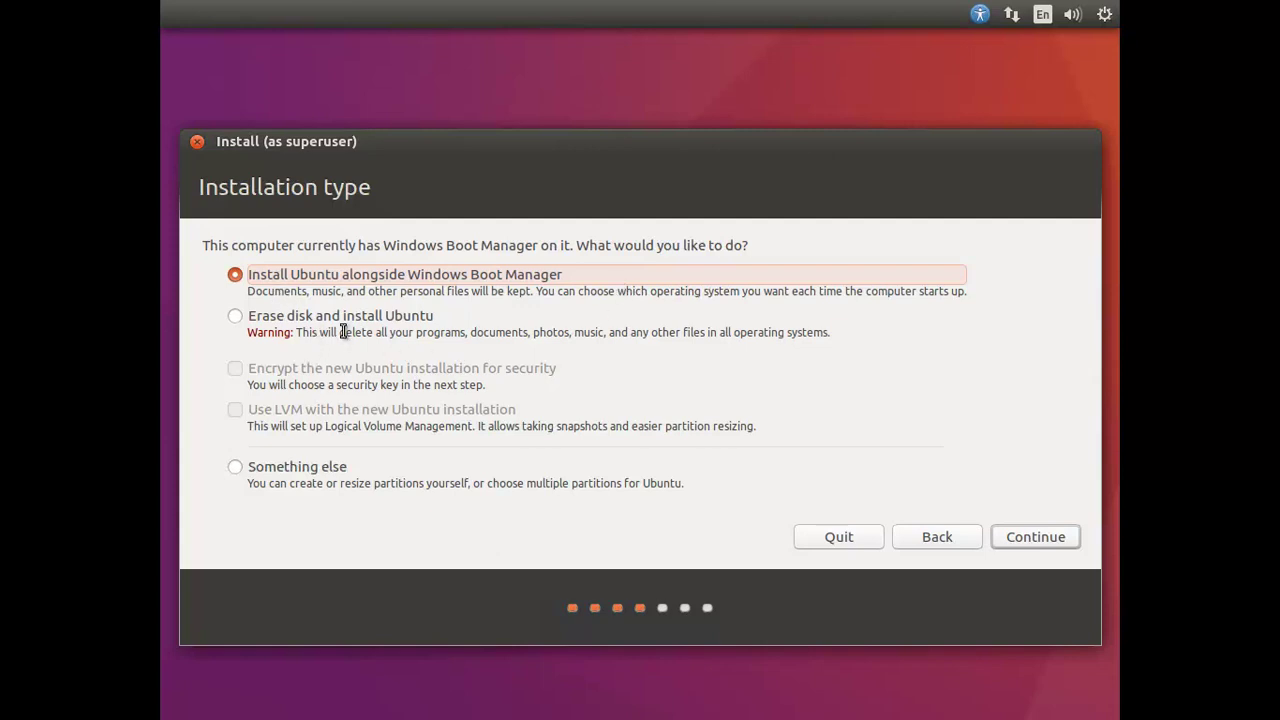
{"action": "left_click", "coordinate": [229, 320]}
{"action": "left_click", "coordinate": [231, 320]}
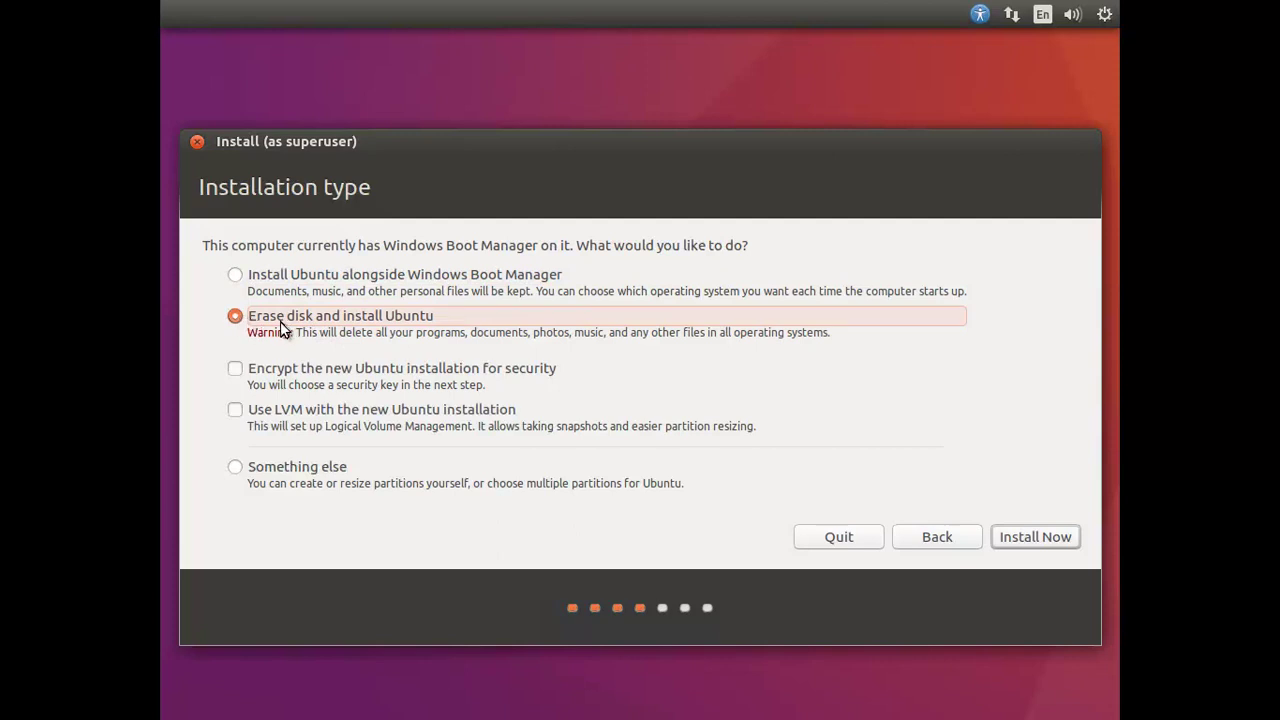
{"action": "left_click", "coordinate": [236, 467]}
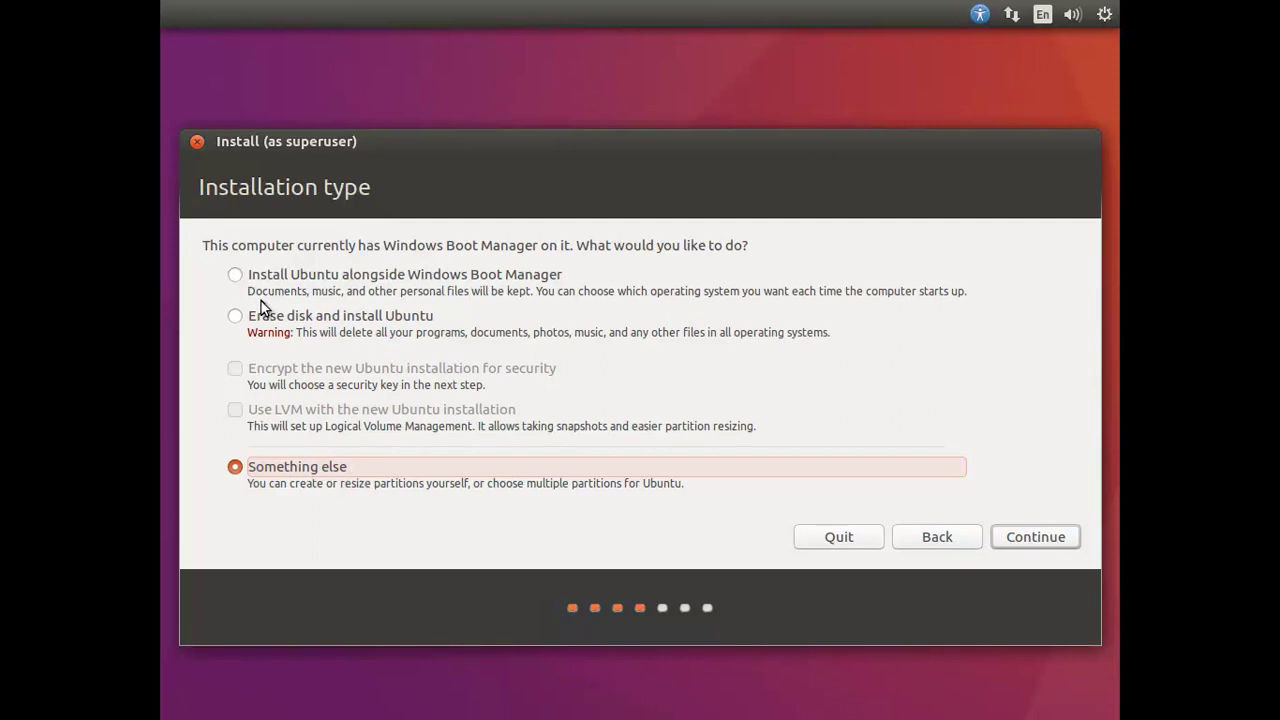
- Choose to install Ubuntu alongside Windows Boot Manager, accept the proposed drive split and write the partition changes to disk
{"action": "left_click", "coordinate": [235, 275]}
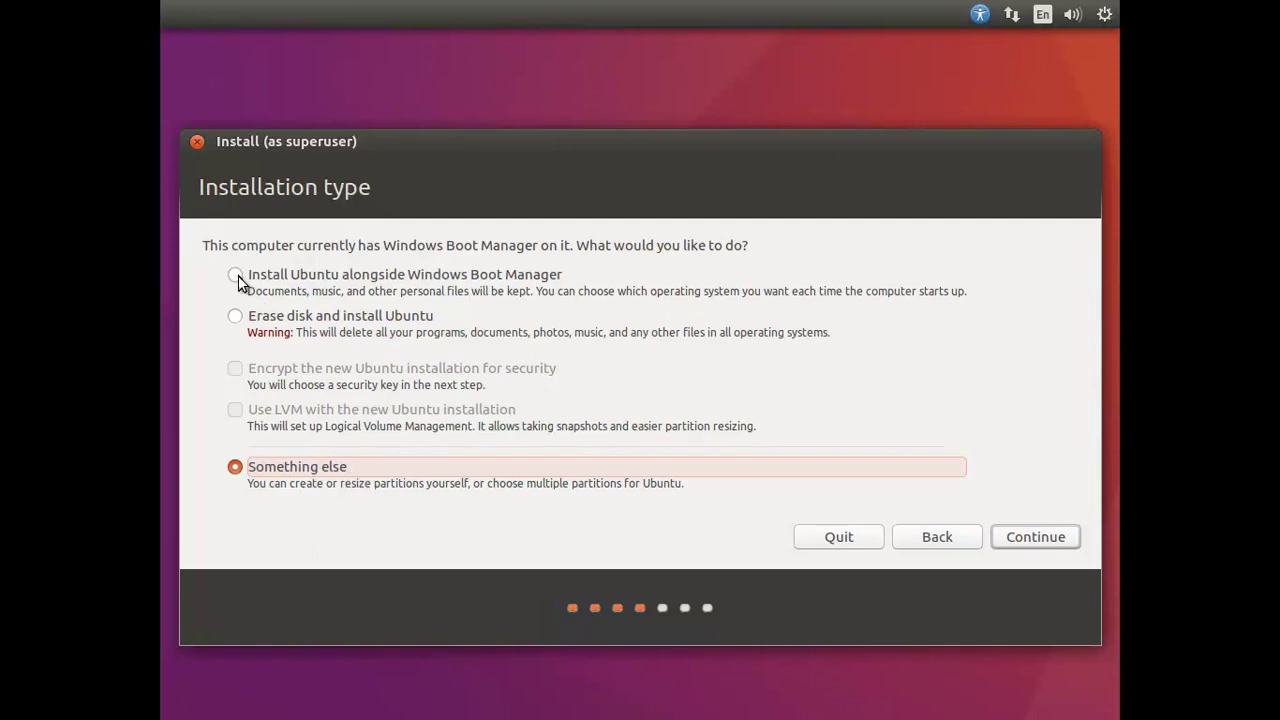
{"action": "left_click", "coordinate": [1040, 537]}
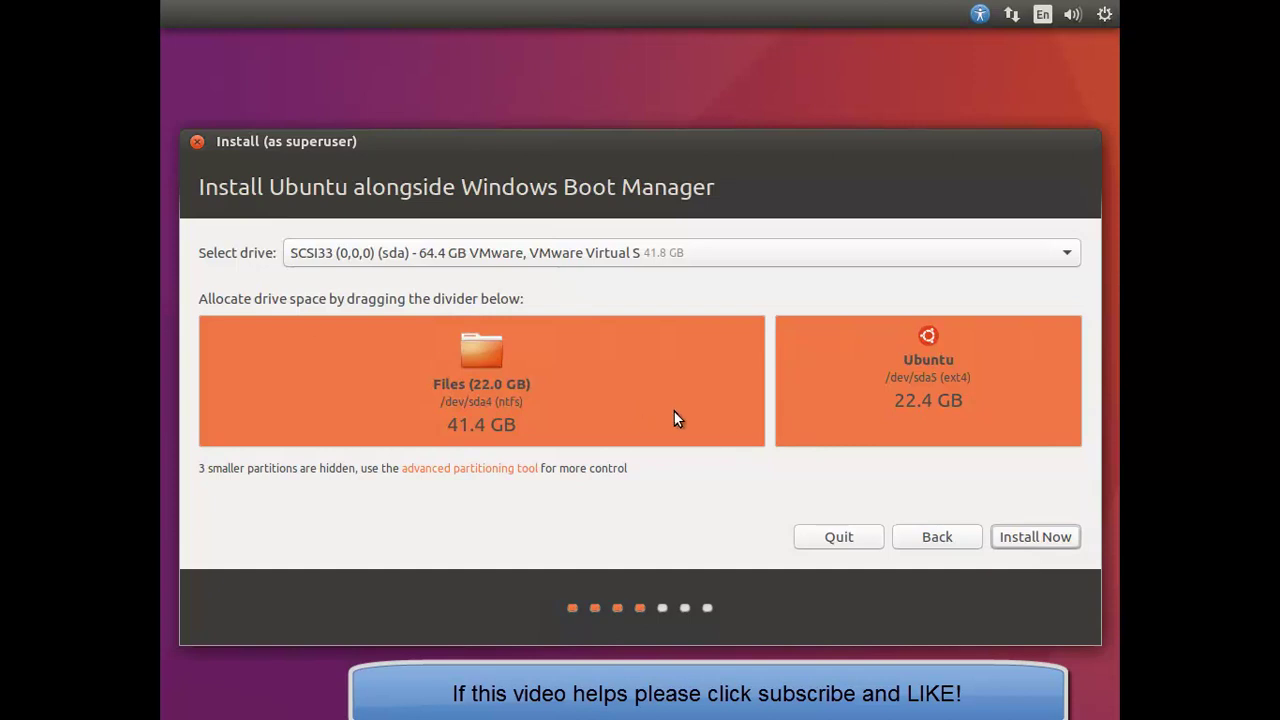
{"action": "left_click", "coordinate": [1022, 538]}
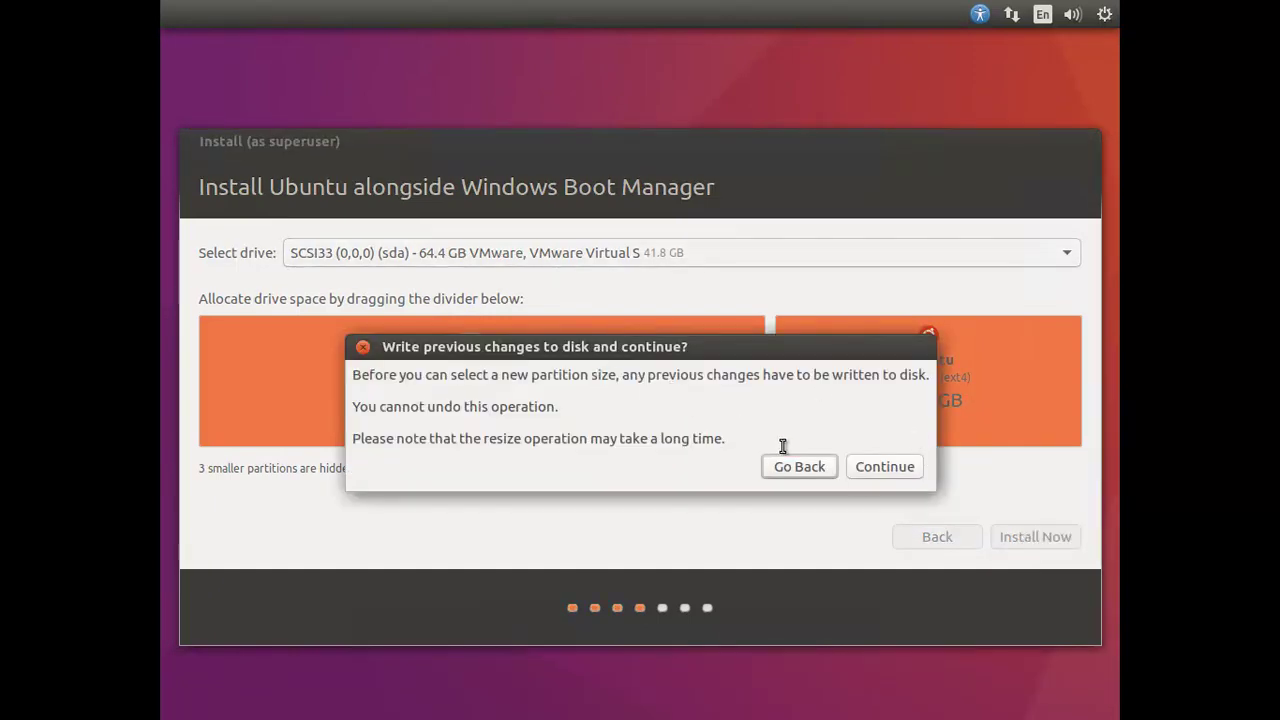
{"action": "left_click", "coordinate": [873, 467]}
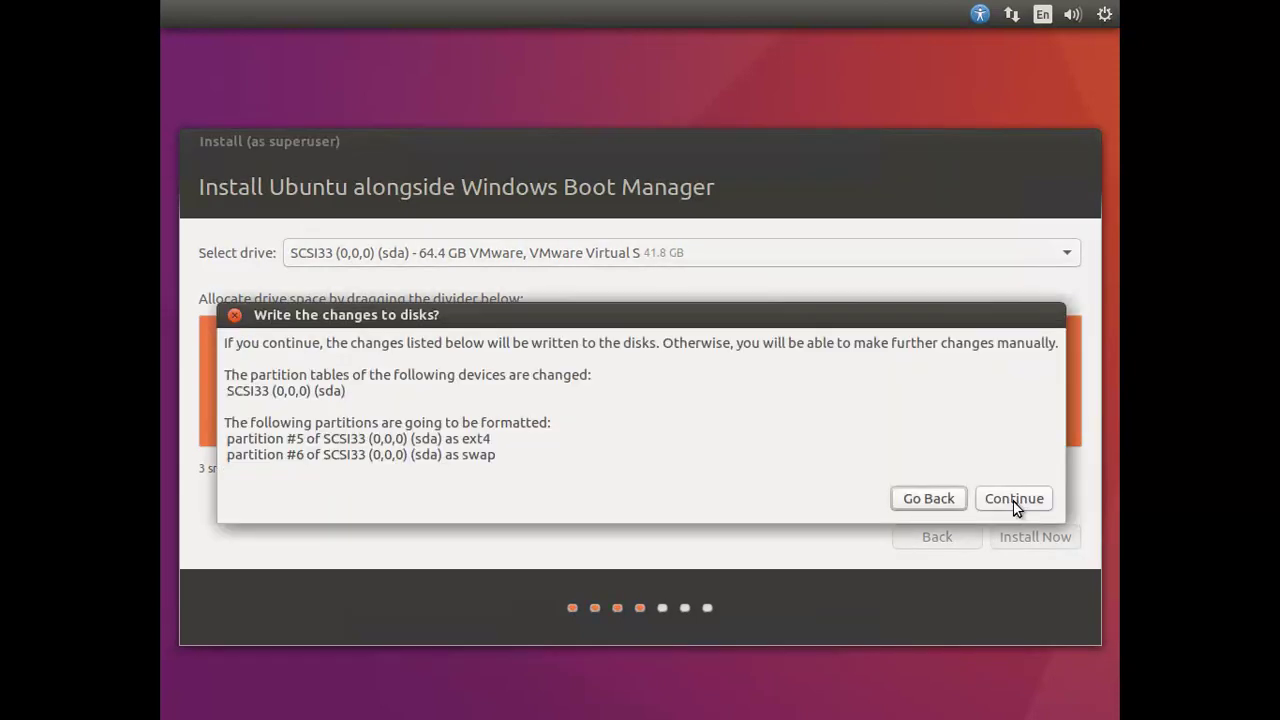
{"action": "left_click", "coordinate": [1013, 499]}
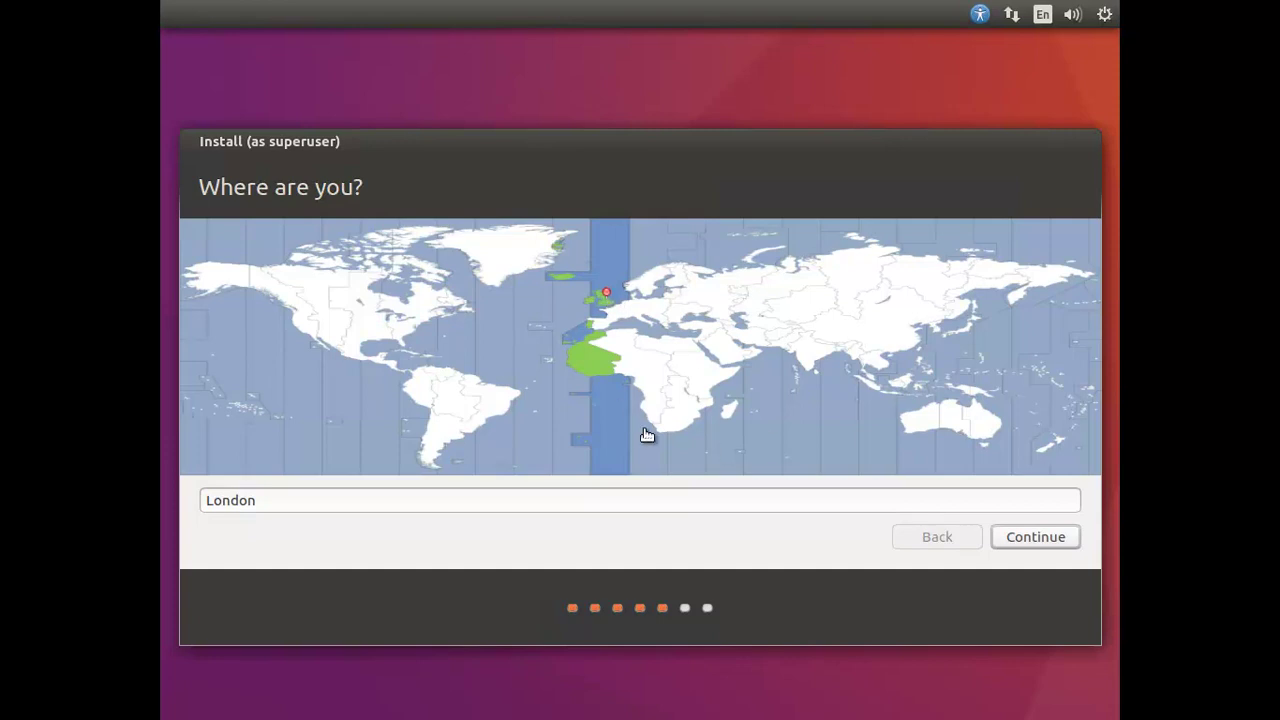
- Accept London as the location and set the keyboard layout to English (US), Dvorak alternative international no dead keys
{"action": "left_click", "coordinate": [1045, 540]}
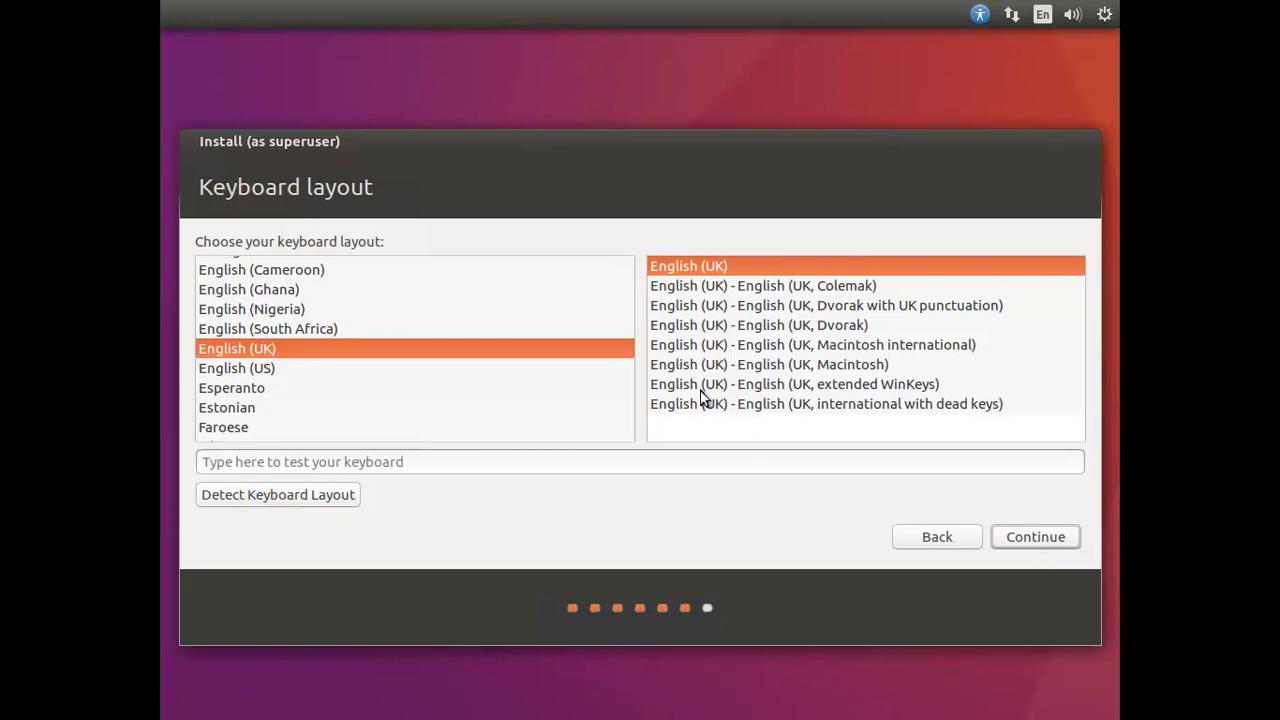
{"action": "left_click", "coordinate": [247, 370]}
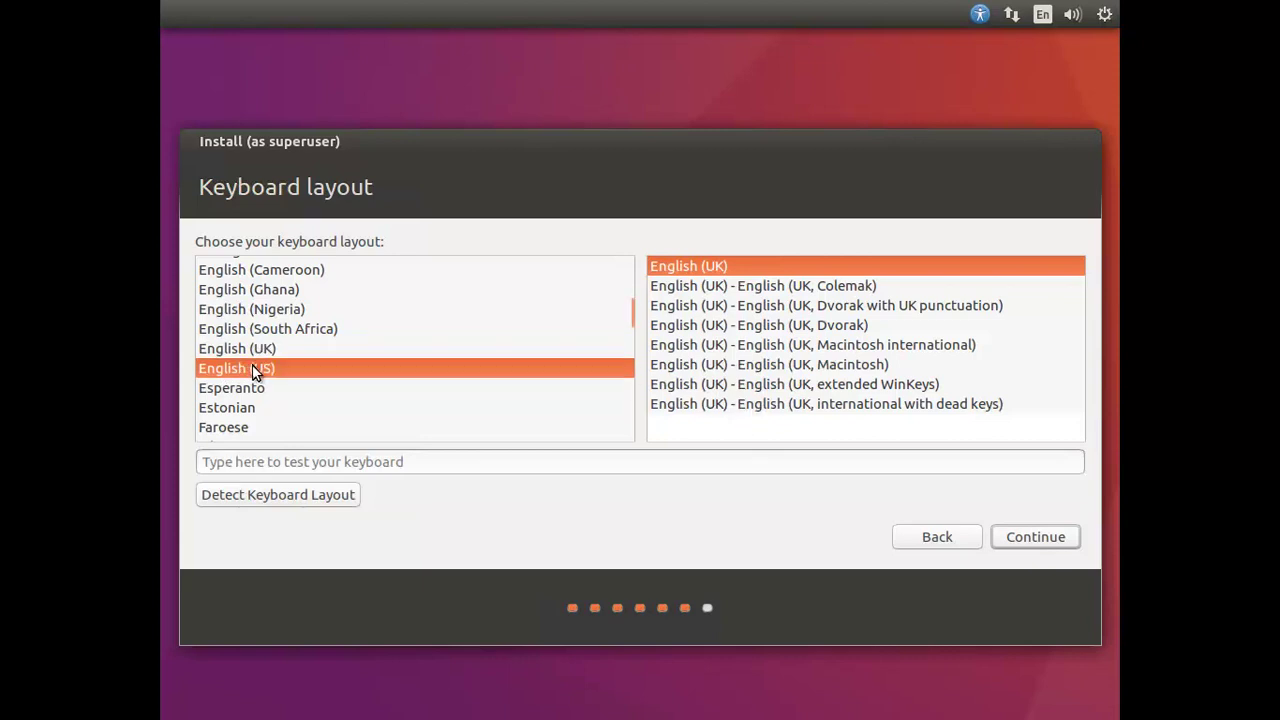
{"action": "left_click", "coordinate": [942, 325]}
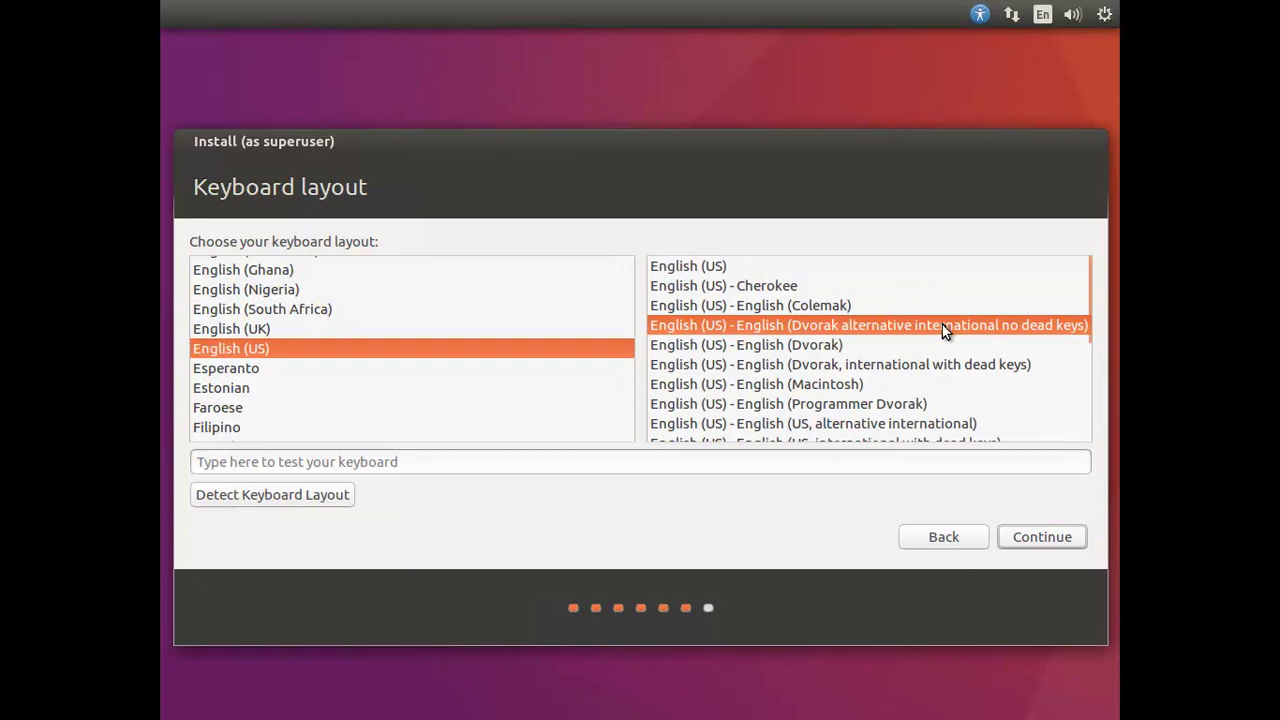
{"action": "left_click", "coordinate": [1043, 535]}
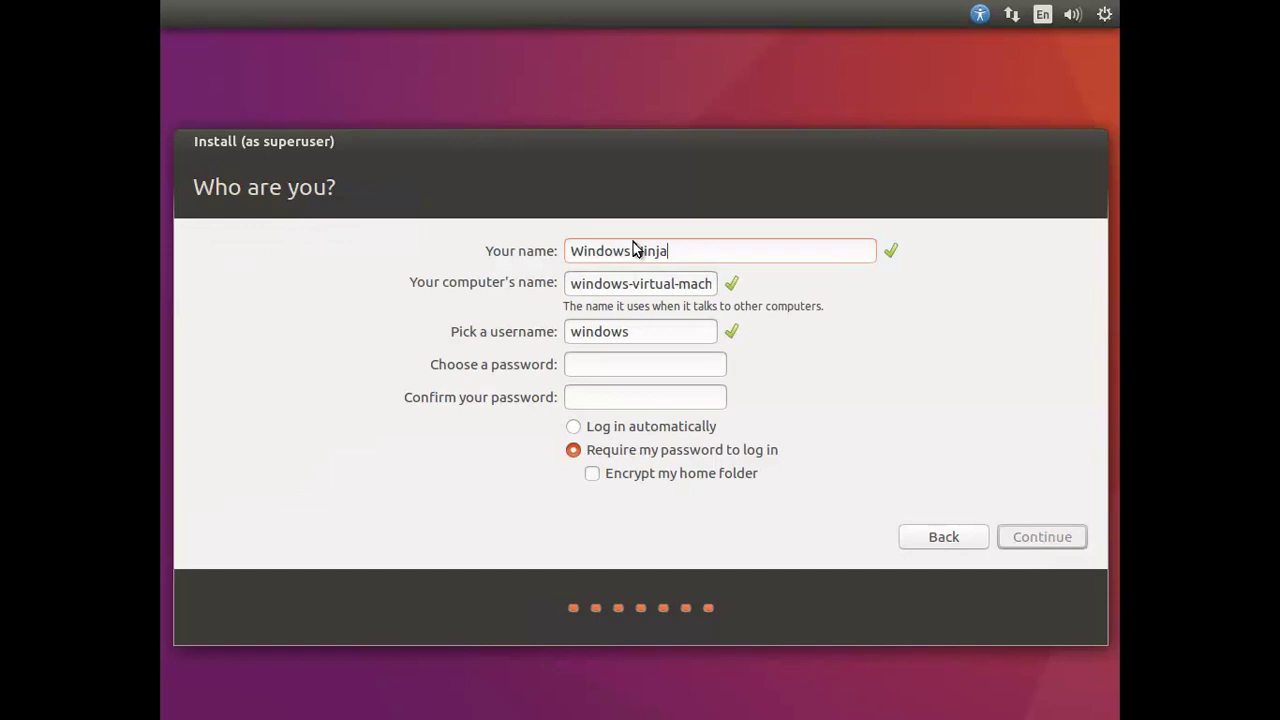
- Set the username to windowsninja, enter and confirm the account password, and continue with password login required and home folder encryption off
{"action": "left_click", "coordinate": [624, 328]}
{"action": "type", "text": "ninja"}
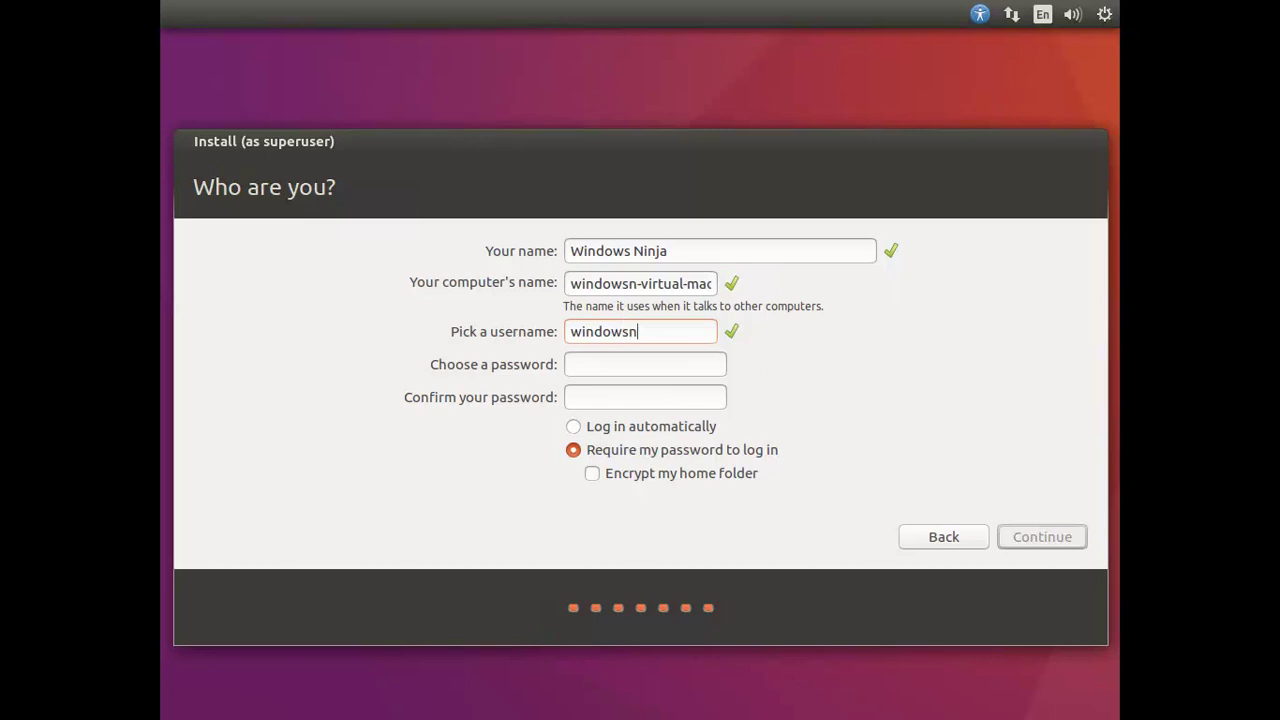
{"action": "left_click", "coordinate": [606, 364]}
{"action": "type", "text": "••••••••"}
{"action": "key", "text": "Tab"}
{"action": "type", "text": "••••••••"}
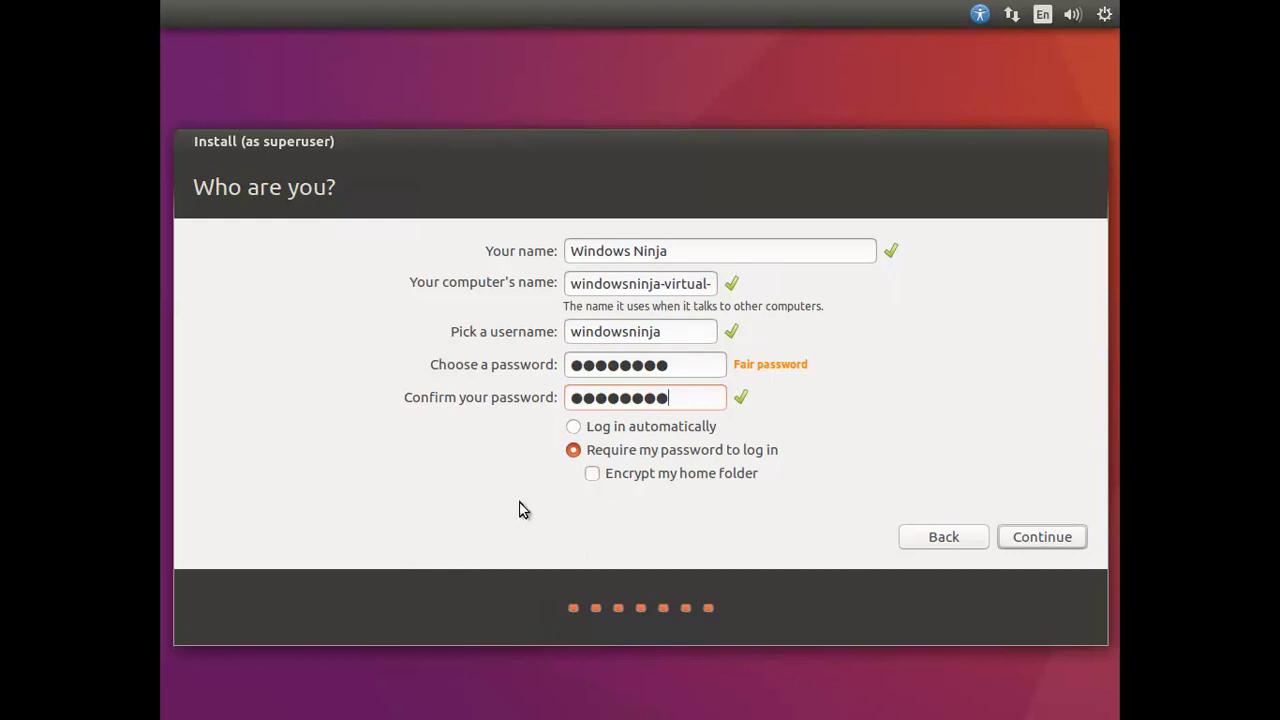
{"action": "left_click", "coordinate": [592, 474]}
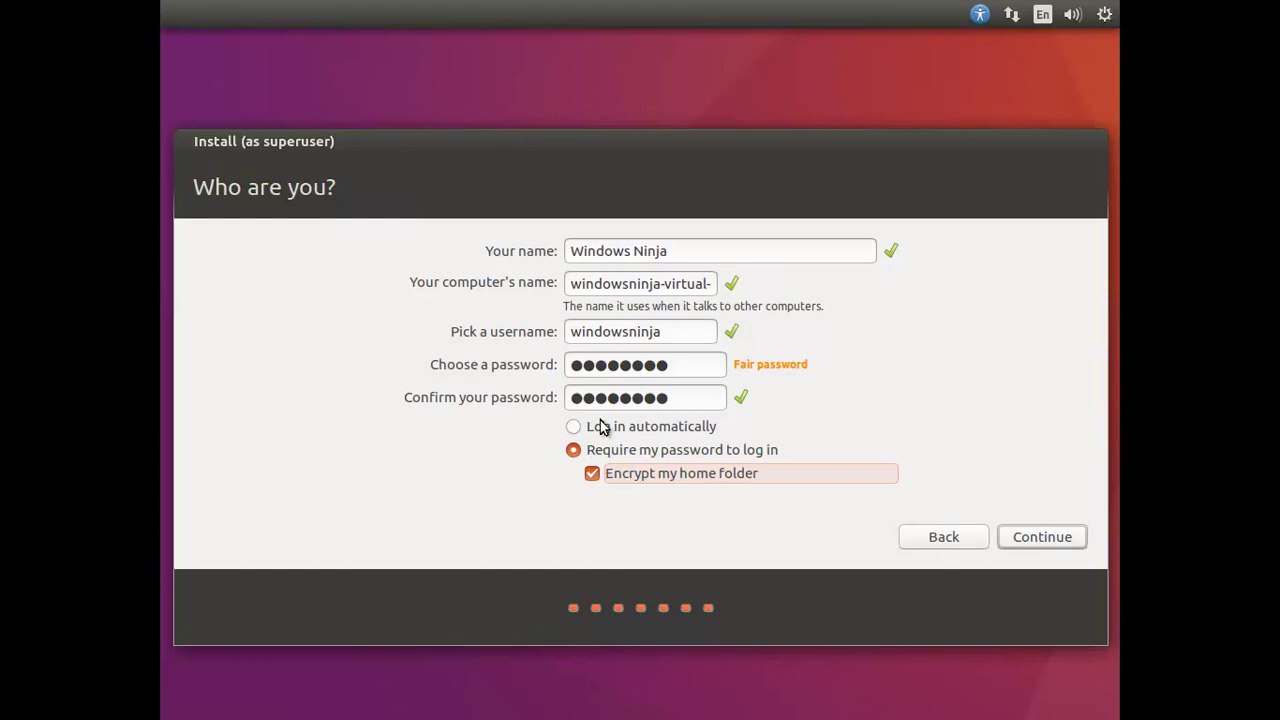
{"action": "left_click", "coordinate": [592, 474]}
{"action": "left_click", "coordinate": [1025, 537]}
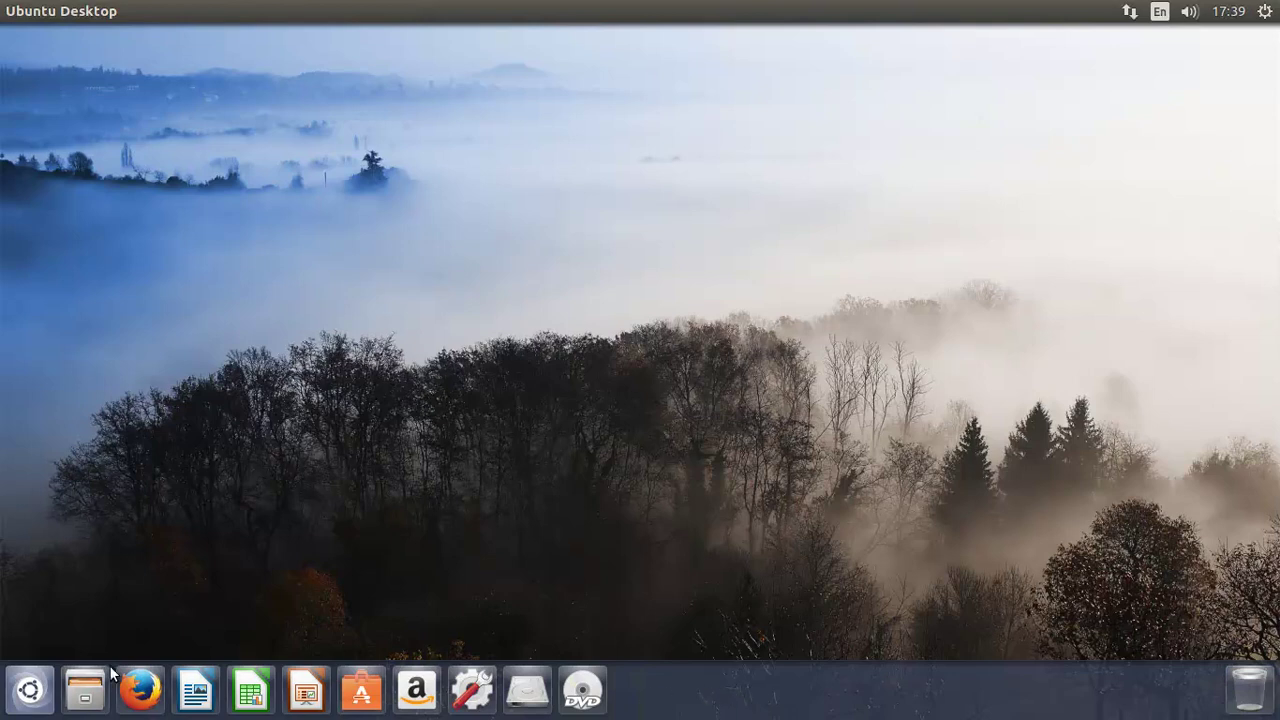
- Open the Appearance settings, try the red poppy wallpaper, and set the background to the foggy forest wallpaper TCP118v1
{"action": "left_click", "coordinate": [472, 692]}
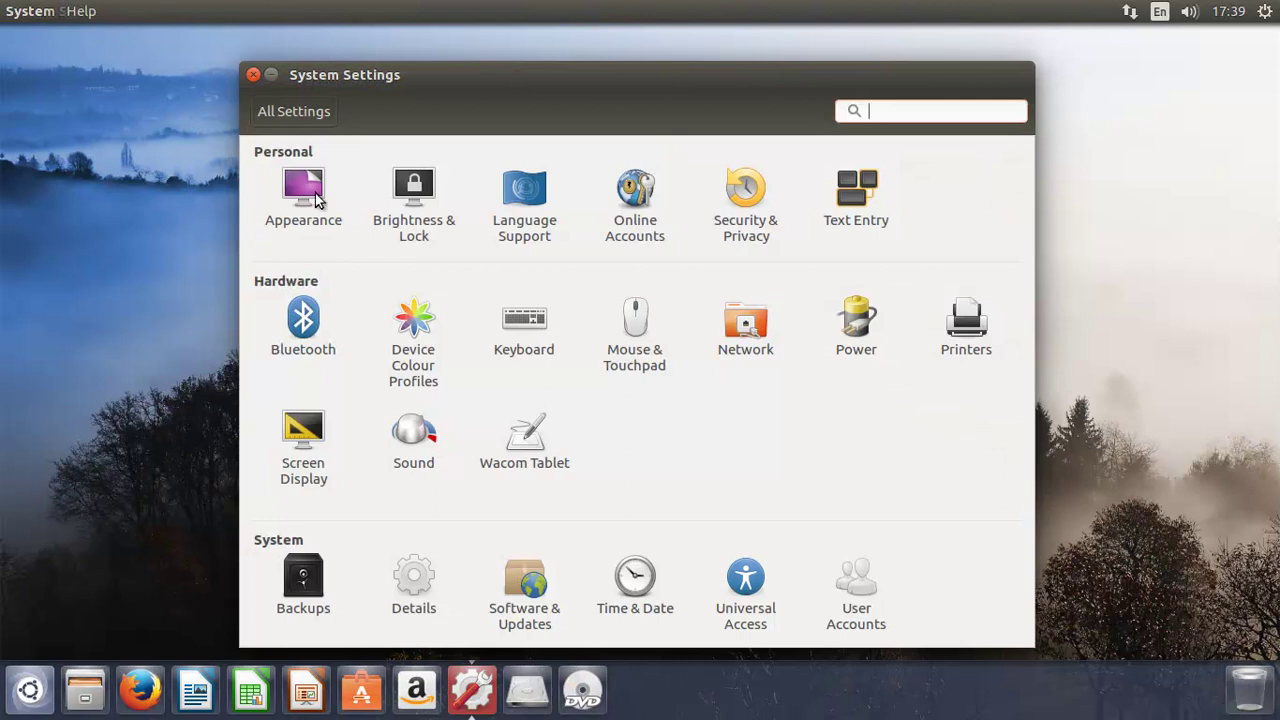
{"action": "left_click", "coordinate": [310, 192]}
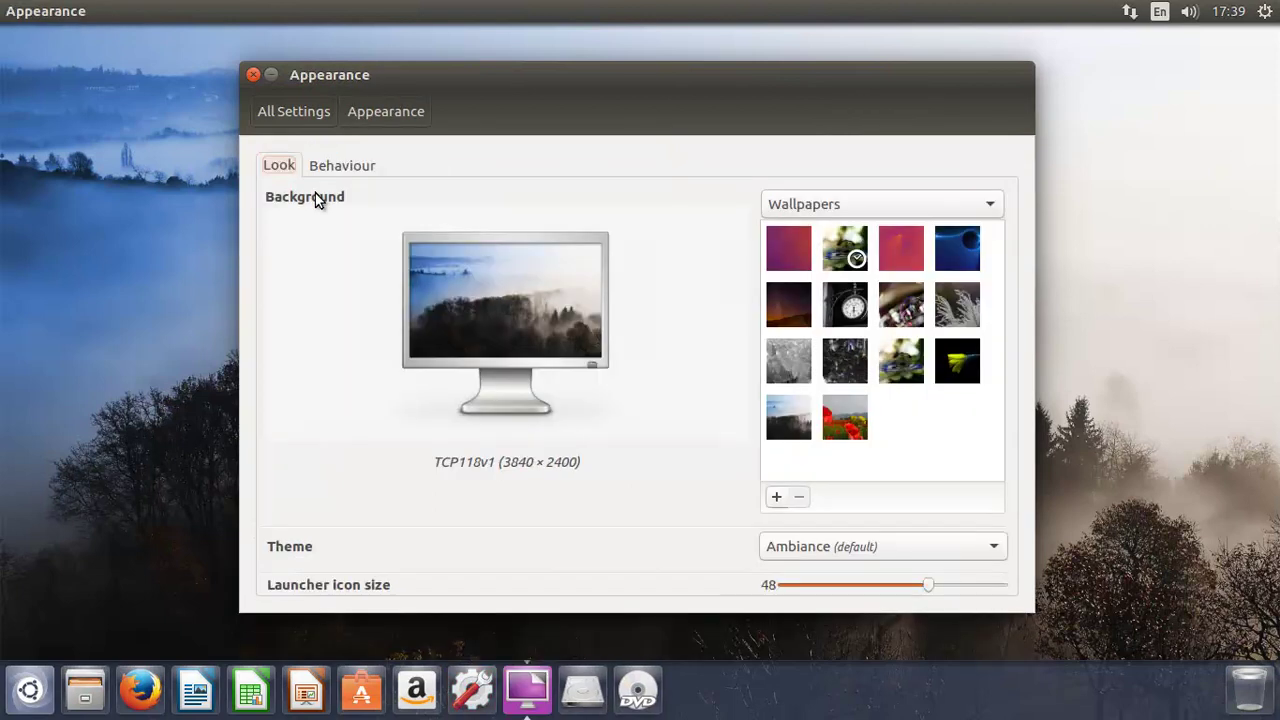
{"action": "left_click", "coordinate": [838, 424]}
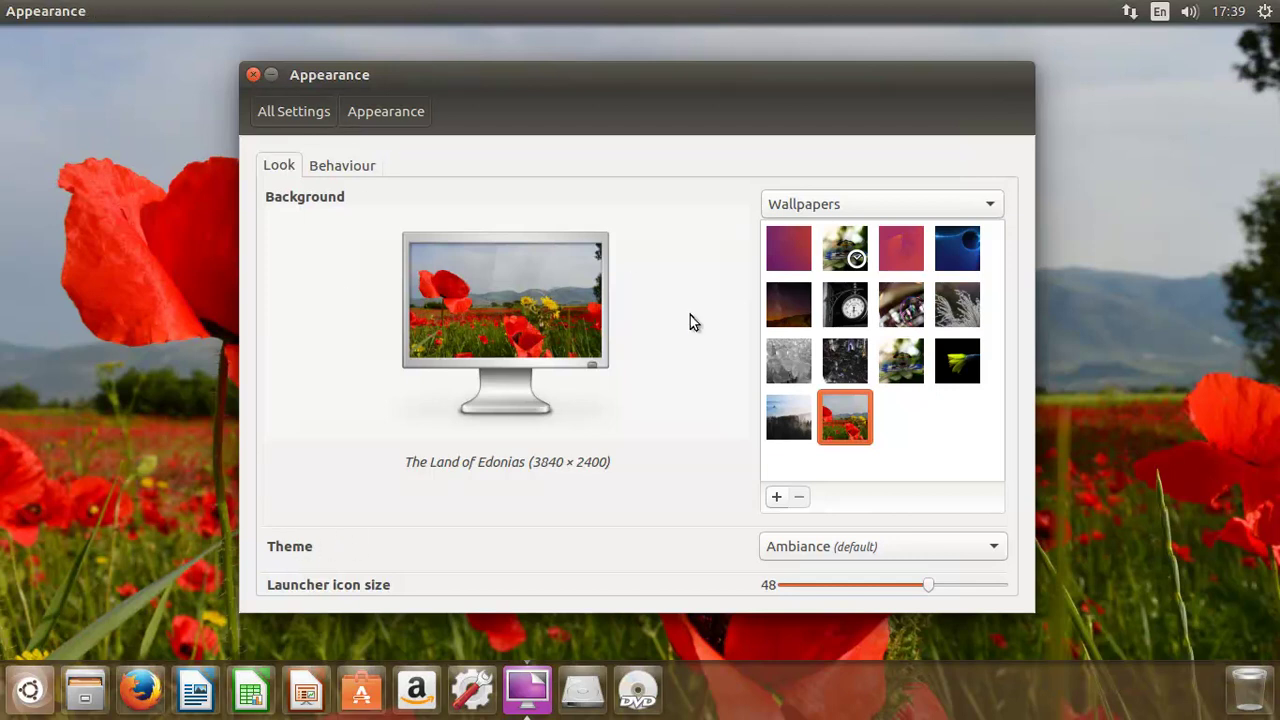
{"action": "left_click", "coordinate": [788, 415]}
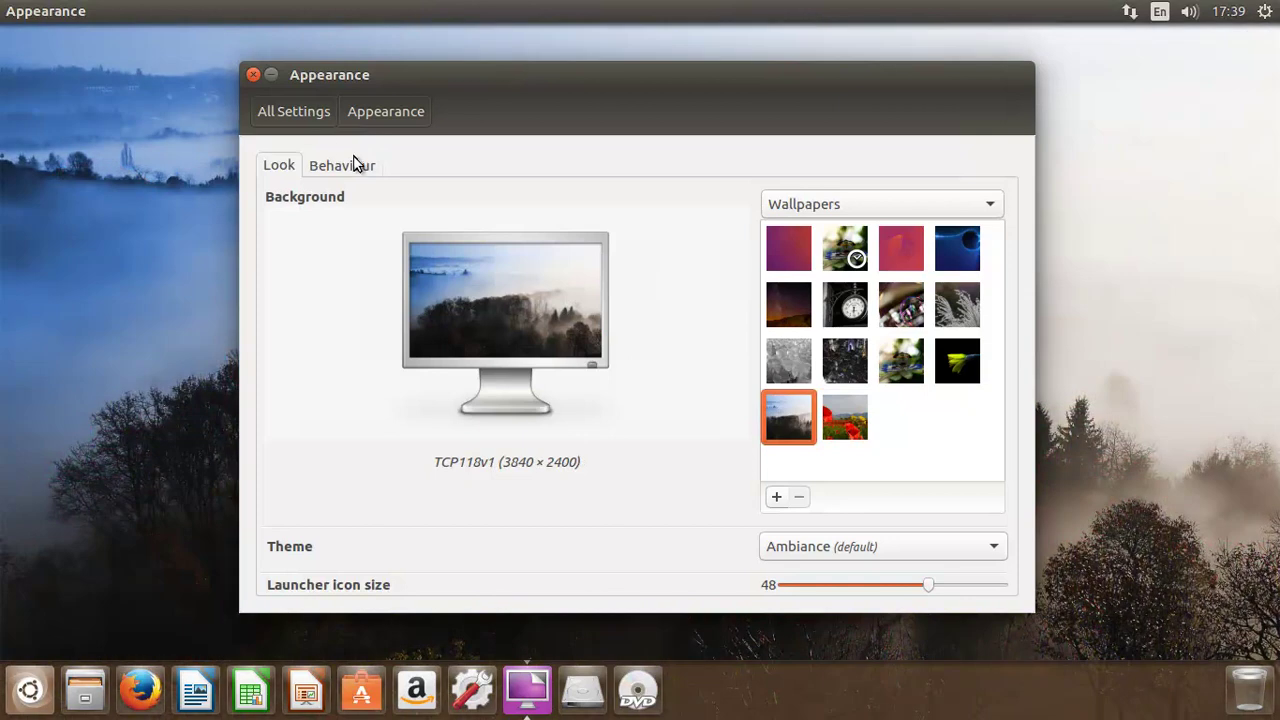
- Close the Appearance settings, search the computer for "terminal" and open Terminal
{"action": "left_click", "coordinate": [253, 74]}
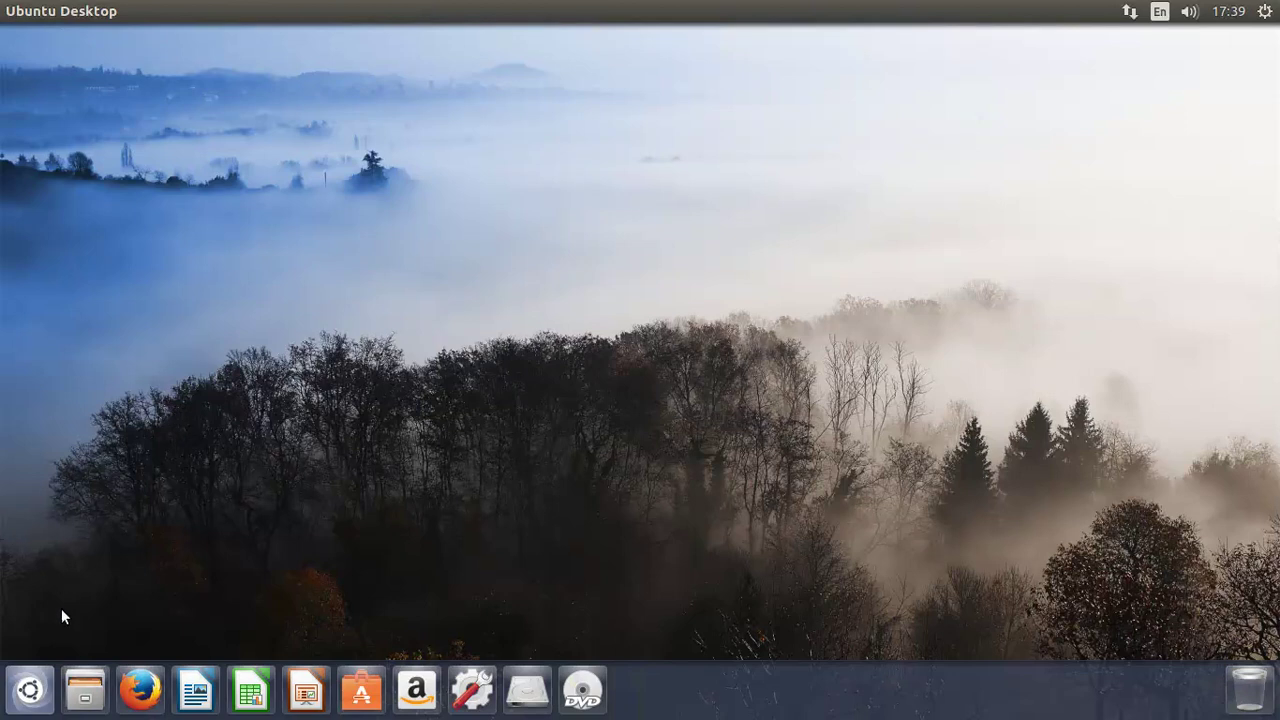
{"action": "left_click", "coordinate": [38, 689]}
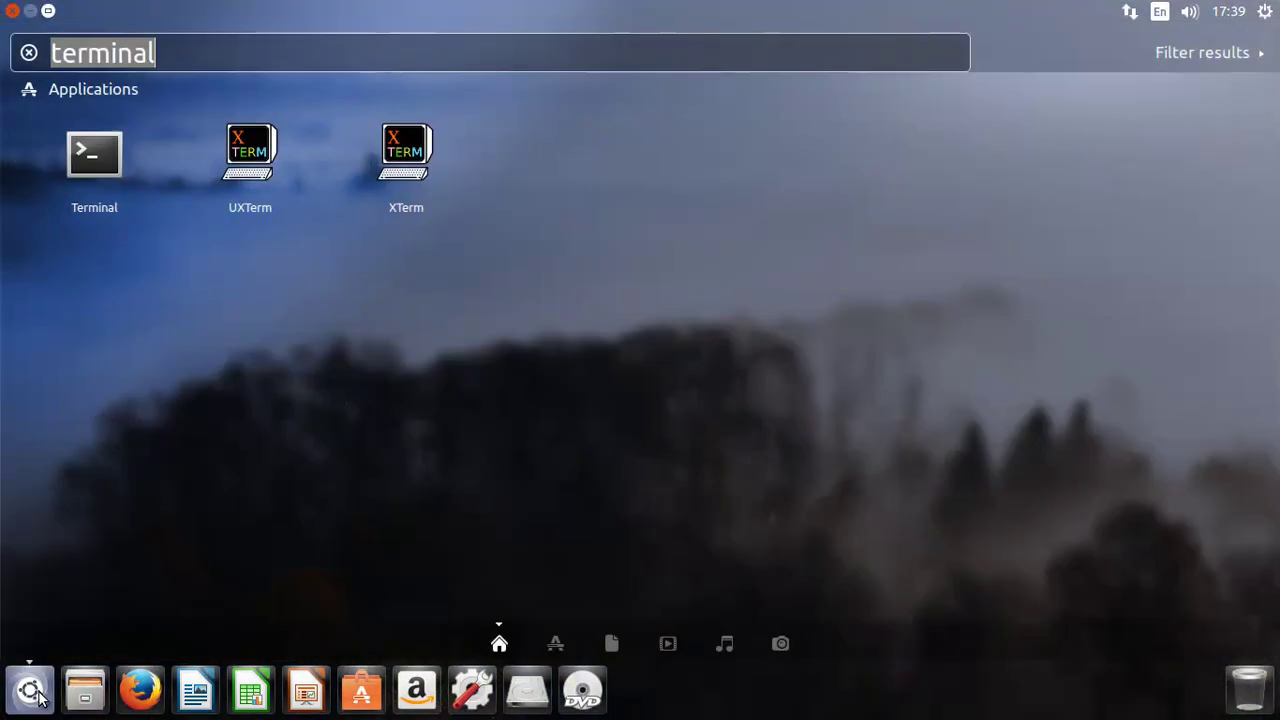
{"action": "key", "text": "BackSpace"}
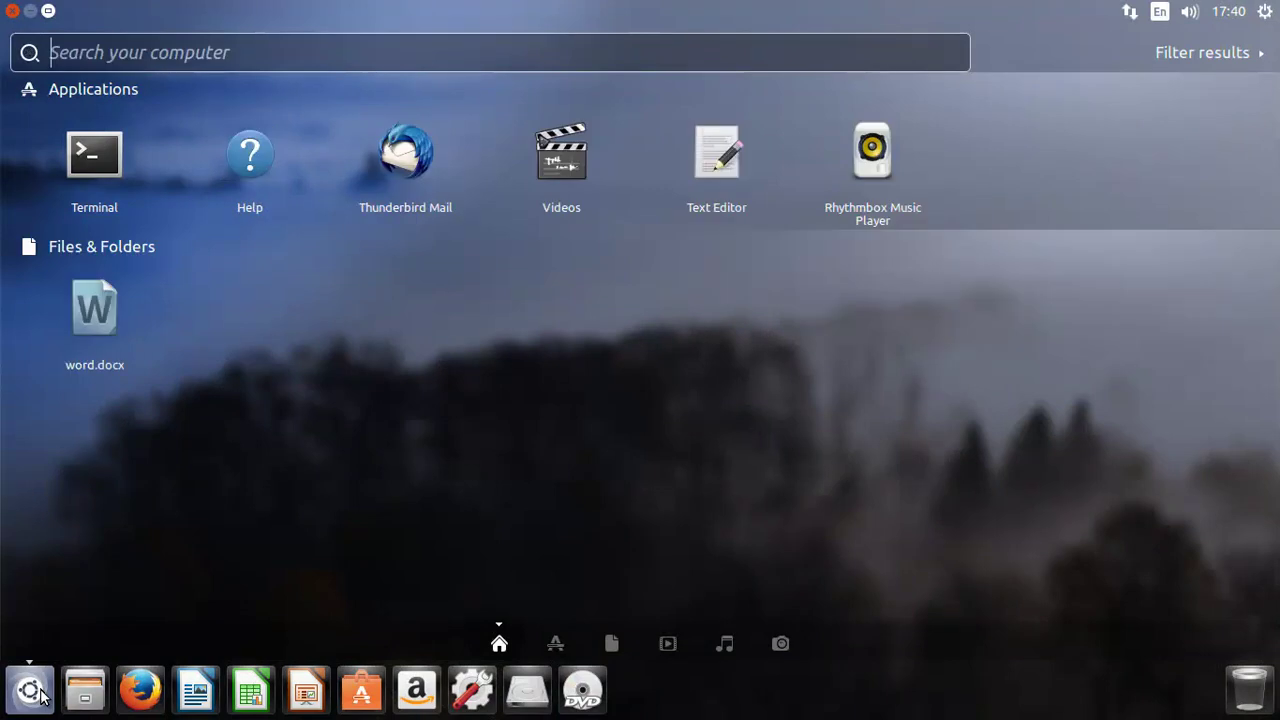
{"action": "type", "text": "ter"}
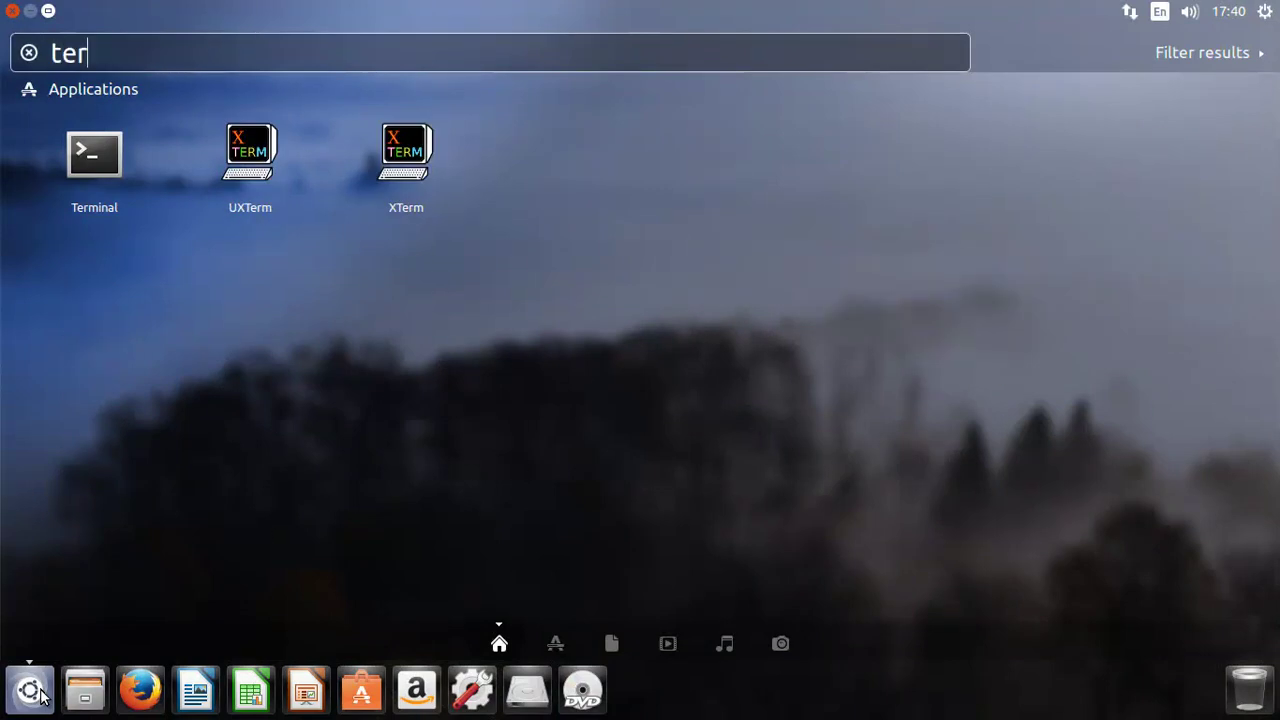
{"action": "type", "text": ","}
{"action": "key", "text": "BackSpace"}
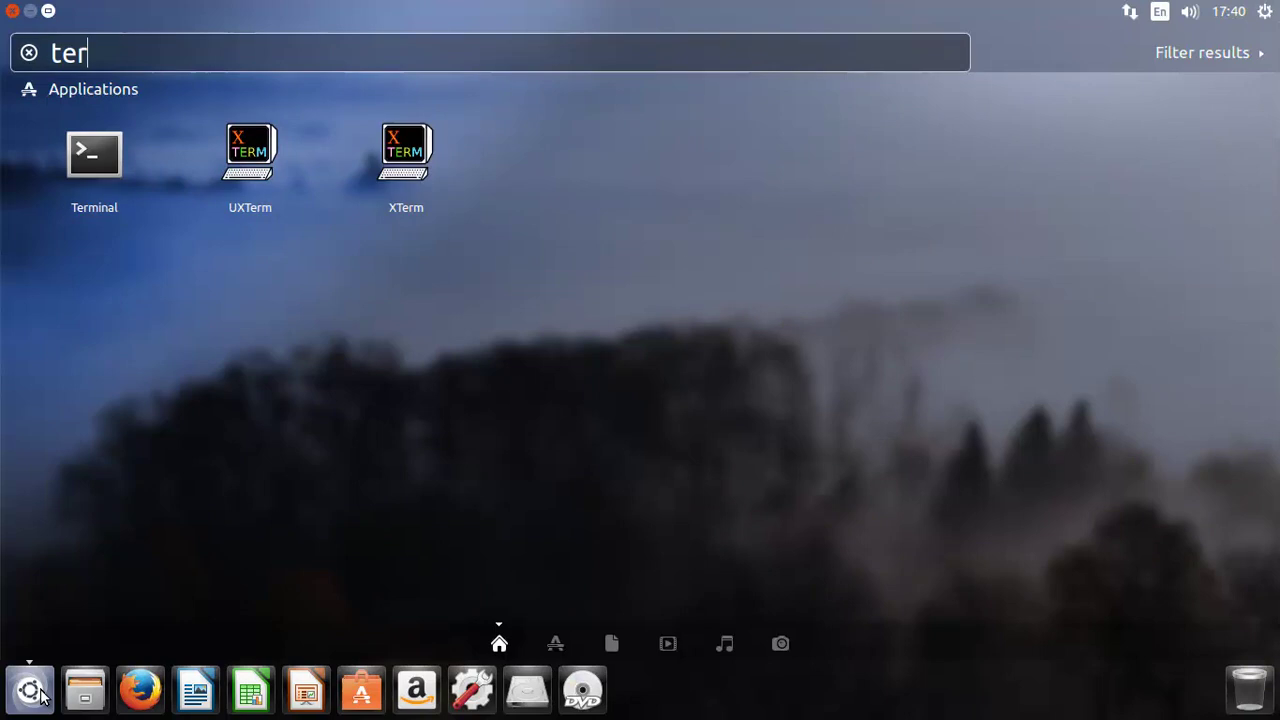
{"action": "type", "text": "minal"}
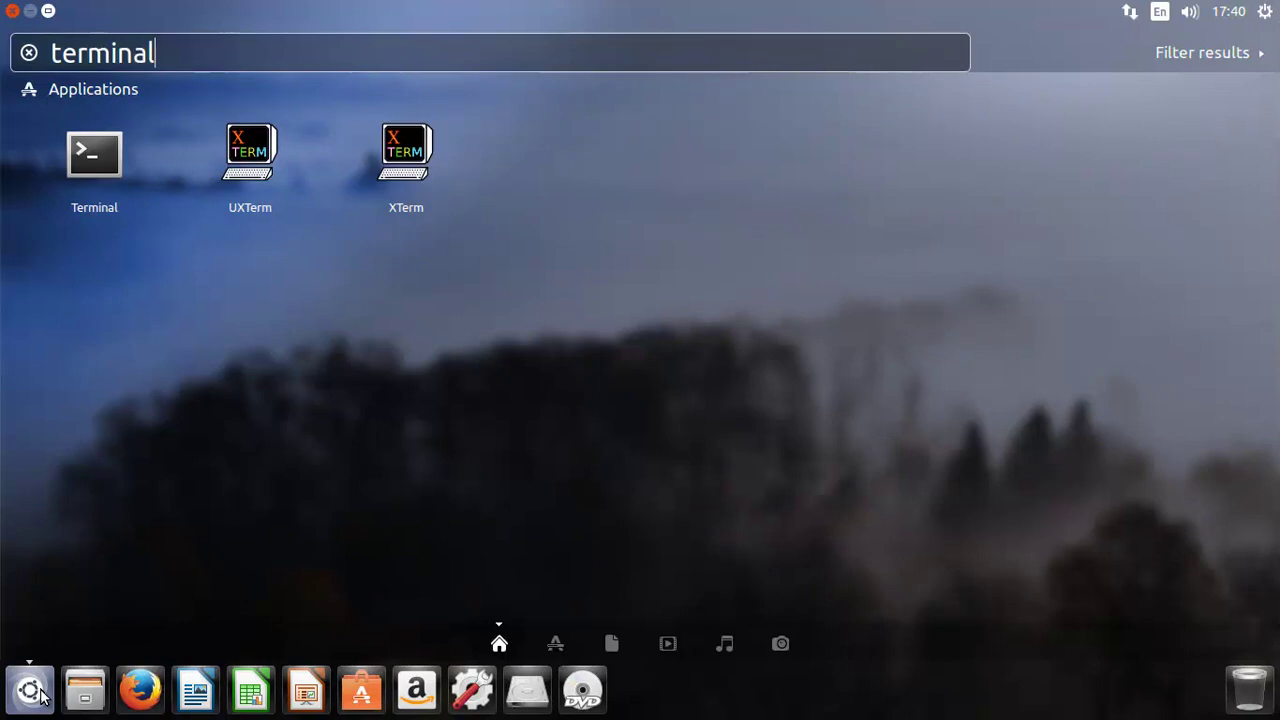
{"action": "left_click", "coordinate": [80, 137]}
{"action": "key", "text": "ctrl+alt+t"}
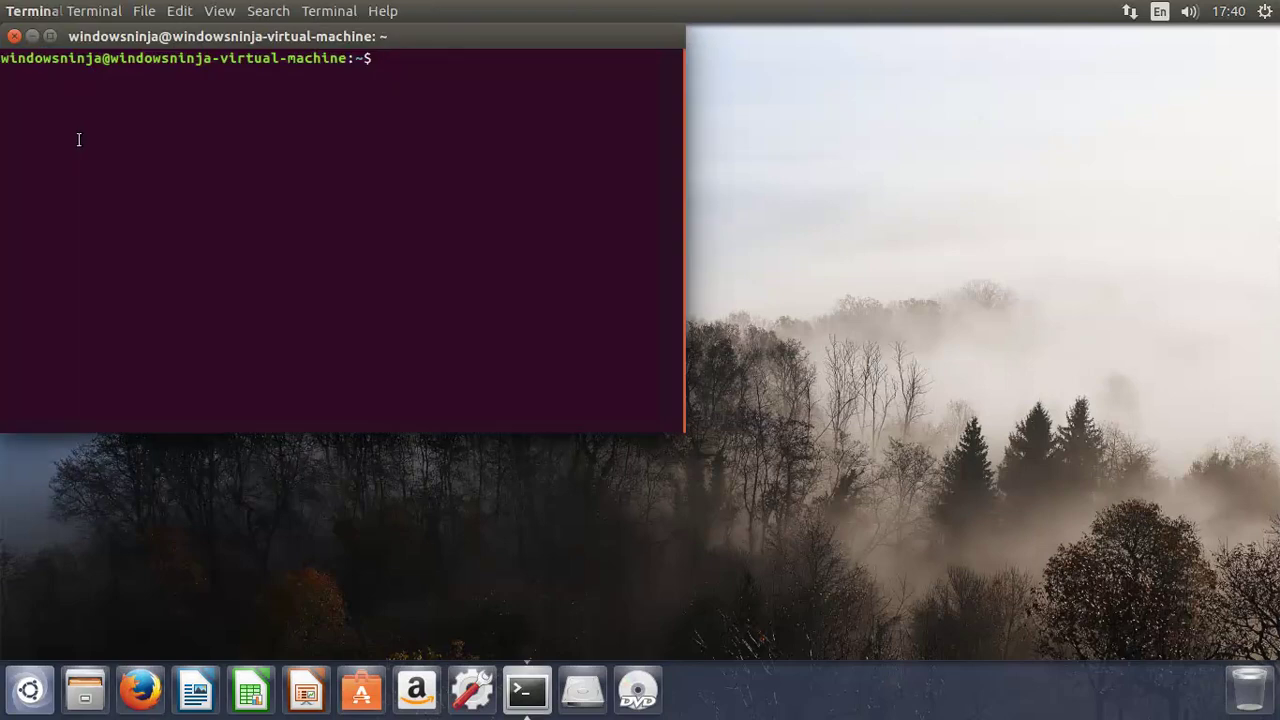
- Enter gsettings set com.canonical.Unity.Launcher launcher-position Bottom at the prompt without running it, highlight the command and close the terminal
{"action": "type", "text": "gsettings set com.canonical.Unity.Launcher launcher-position Bottom"}
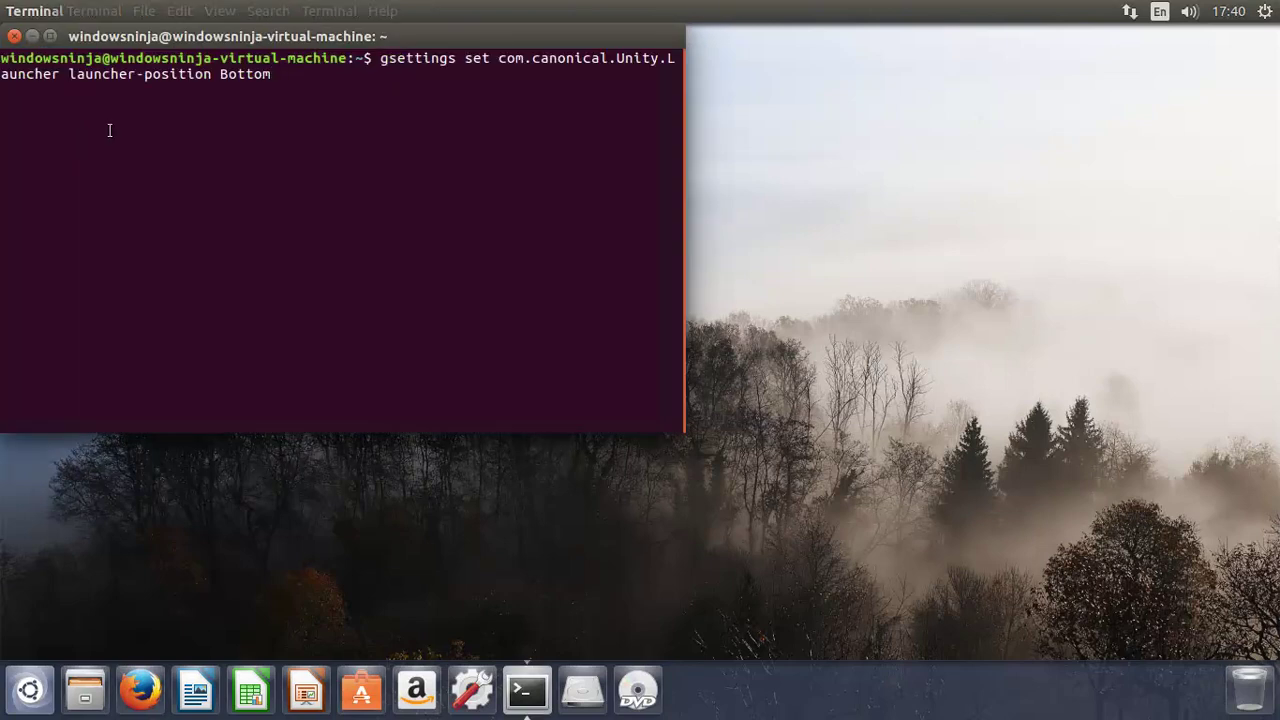
{"action": "left_click_drag", "start_coordinate": [381, 58], "coordinate": [330, 73]}
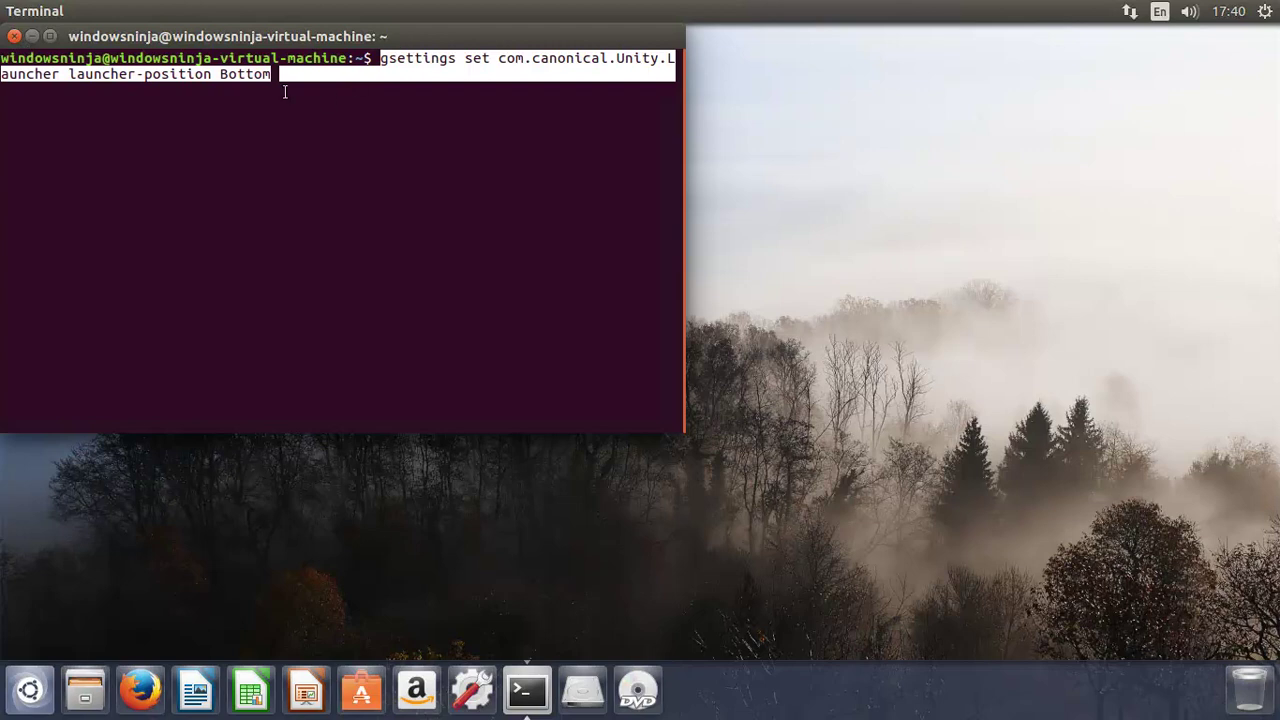
{"action": "left_click", "coordinate": [14, 36]}
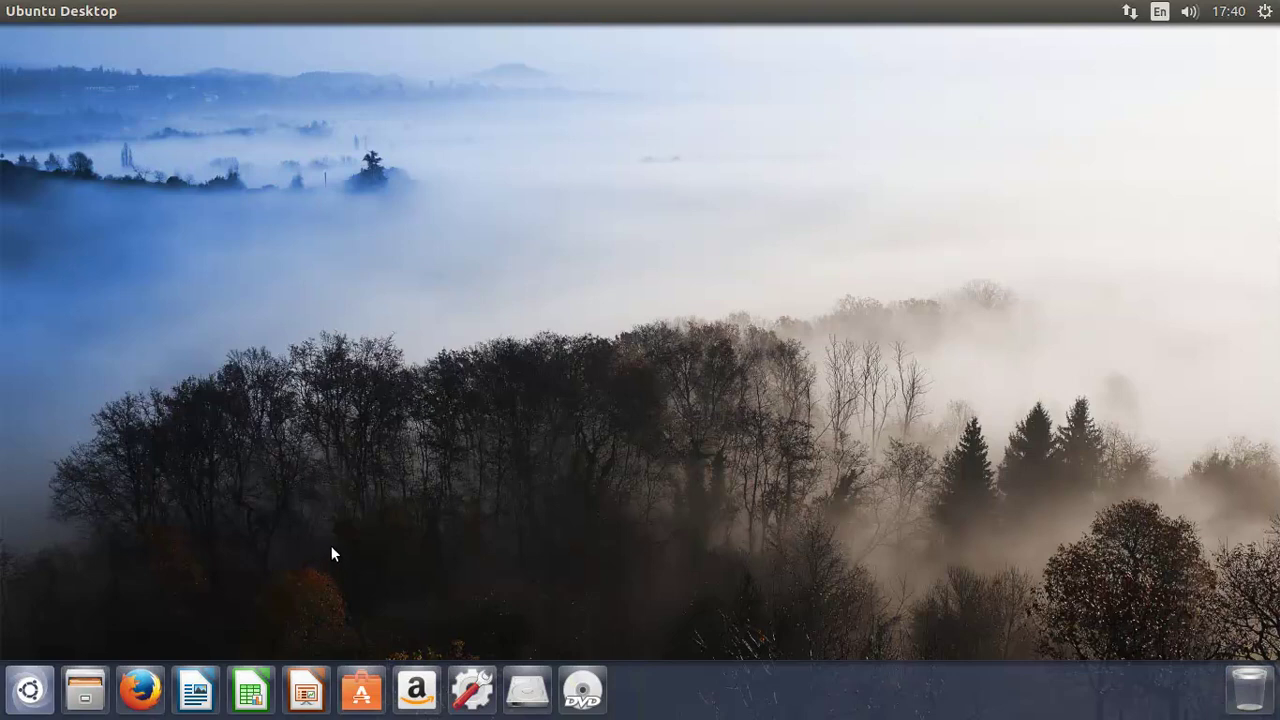
- Open LibreOffice Writer, examine the file formats offered for saving a document, and close it without saving
{"action": "left_click", "coordinate": [196, 695]}
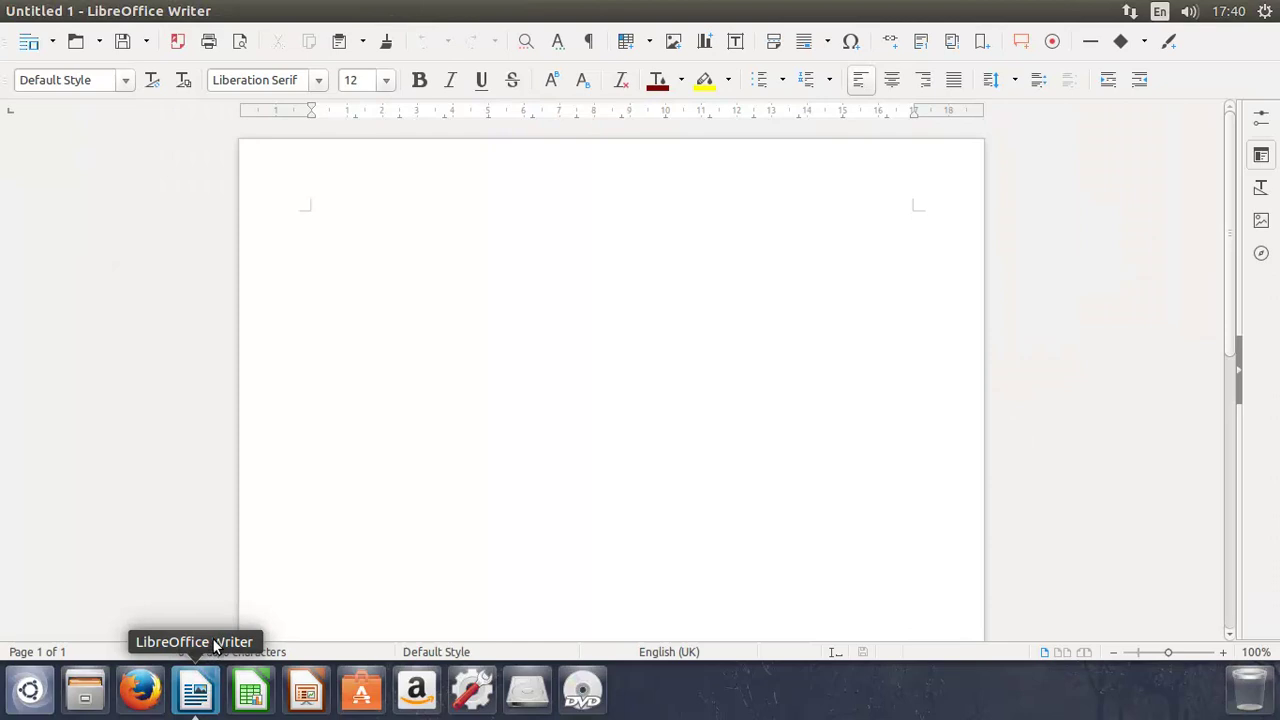
{"action": "left_click", "coordinate": [123, 44]}
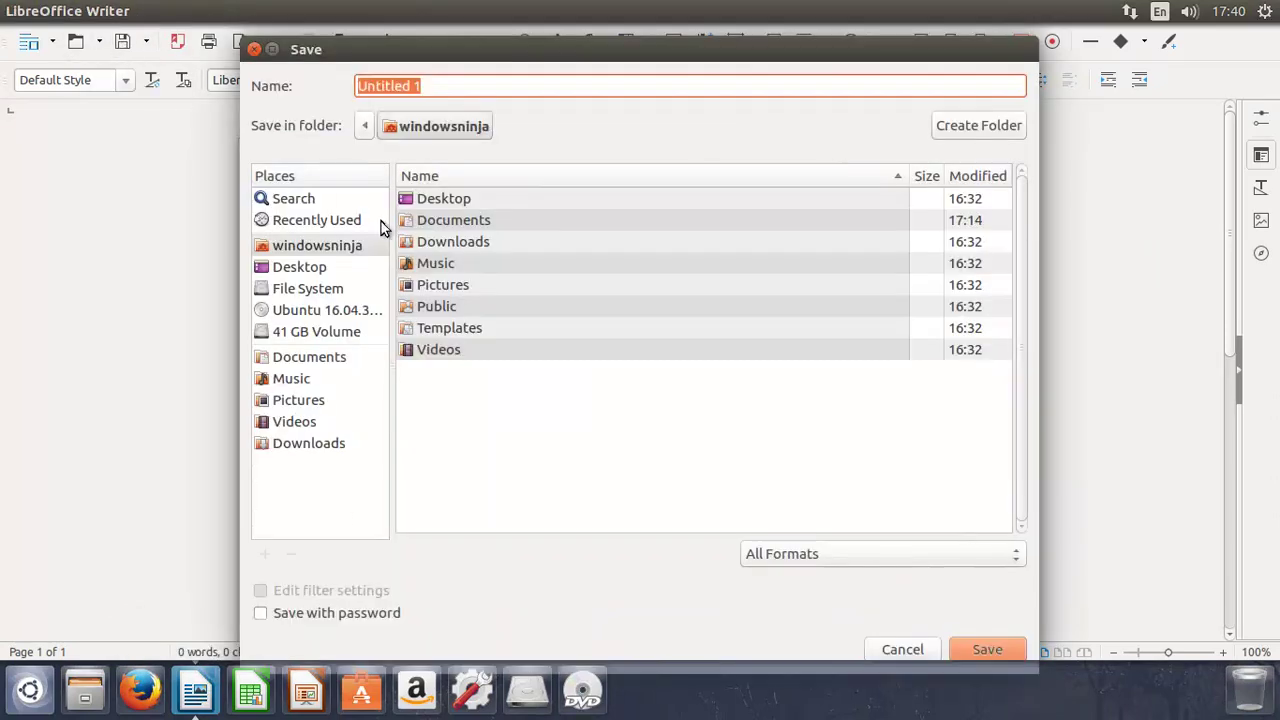
{"action": "left_click", "coordinate": [819, 558]}
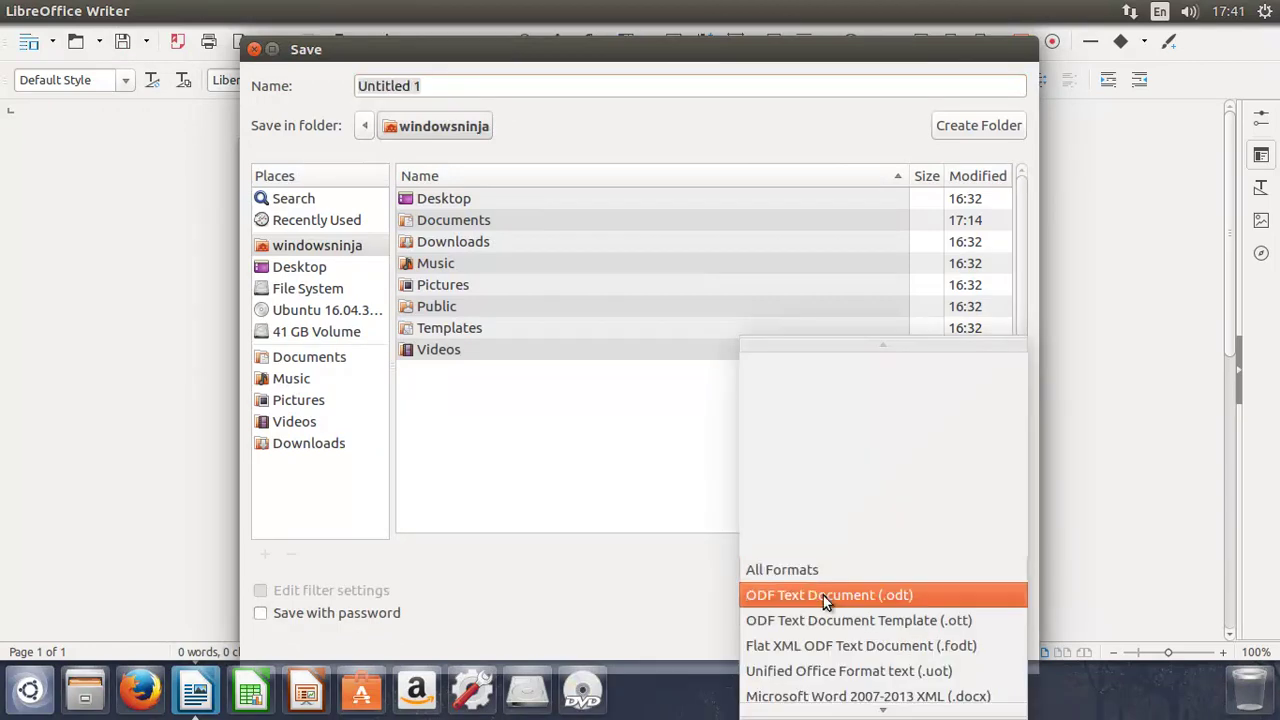
{"action": "scroll", "coordinate": [843, 656], "scroll_direction": "down", "scroll_amount": 1}
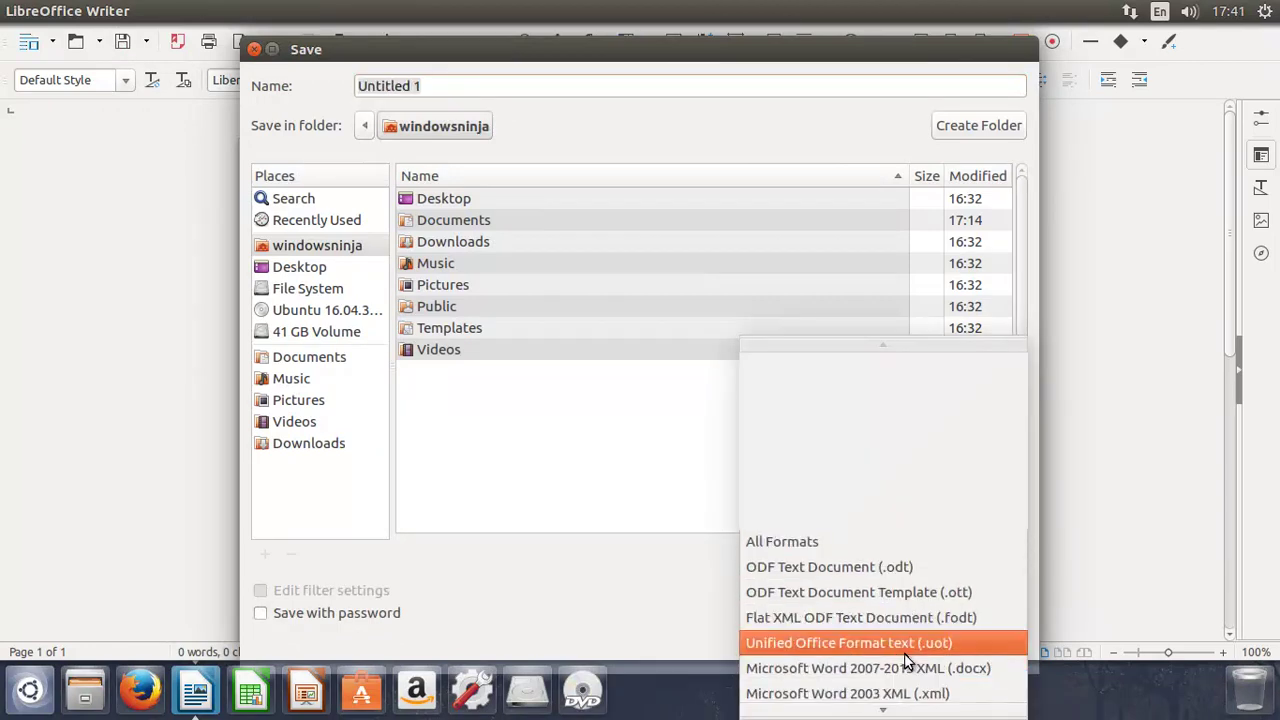
{"action": "scroll", "coordinate": [885, 665], "scroll_direction": "down", "scroll_amount": 2}
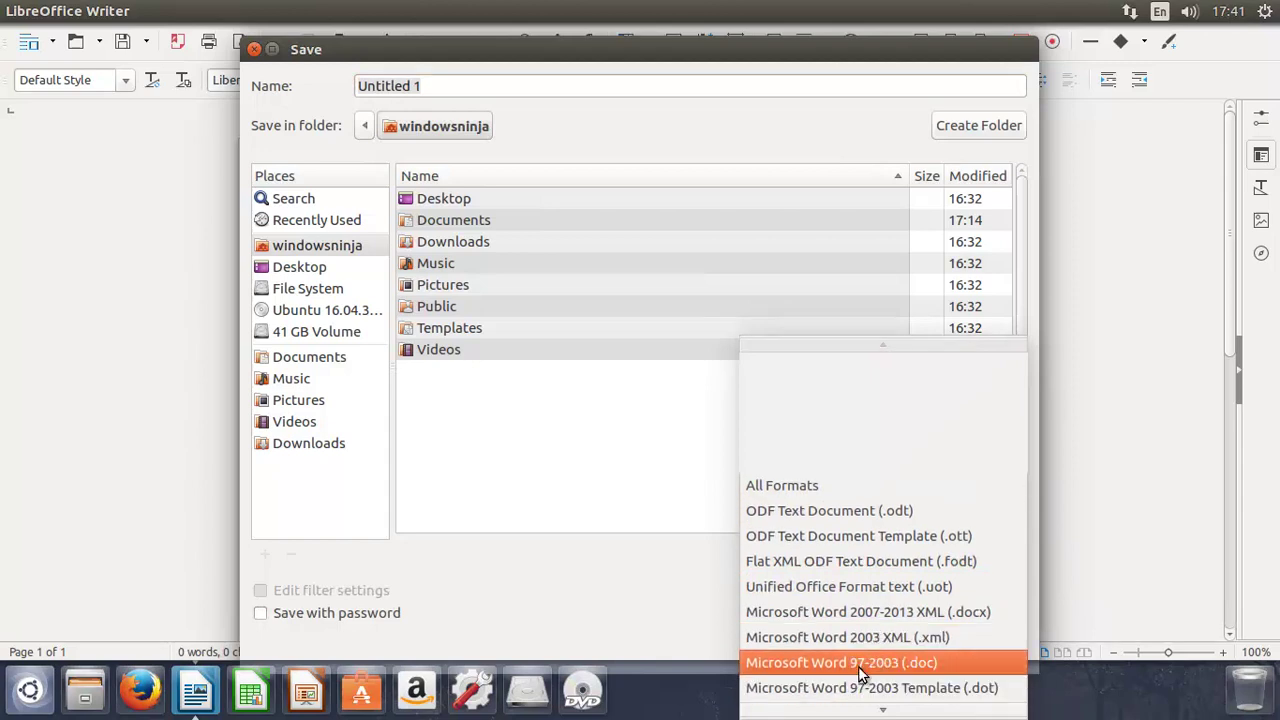
{"action": "left_click", "coordinate": [1154, 560]}
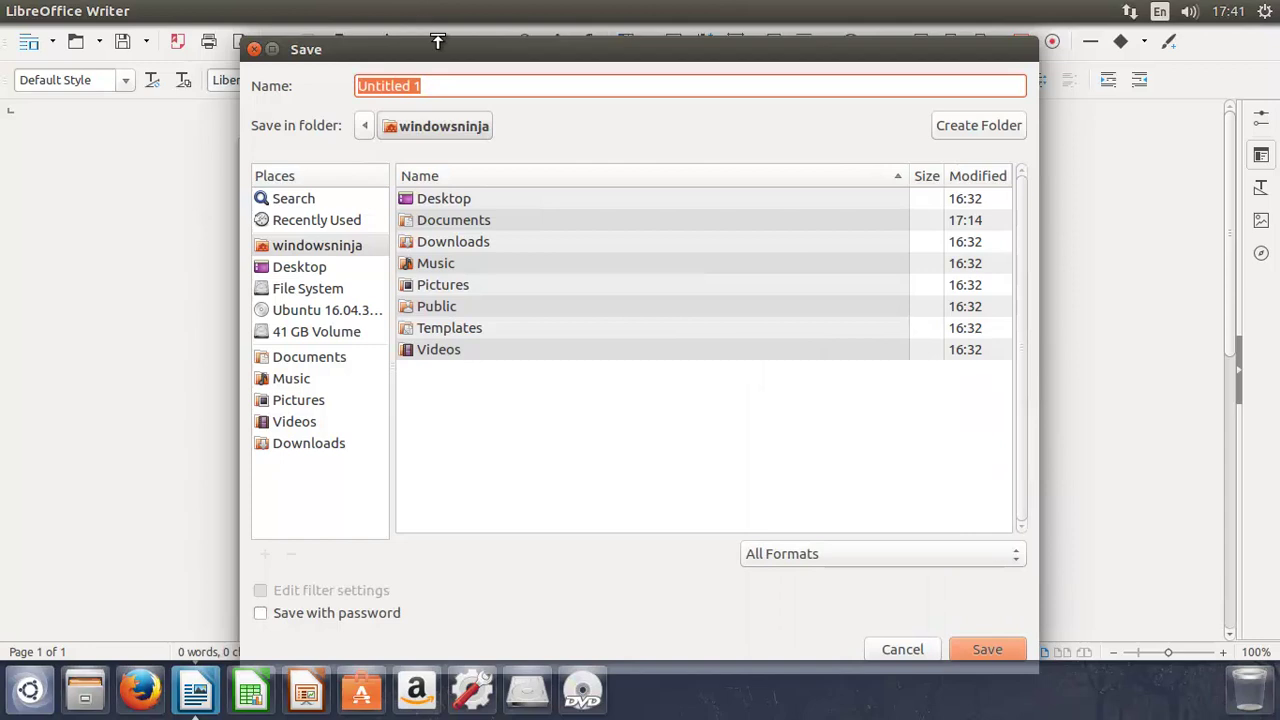
{"action": "left_click", "coordinate": [258, 52]}
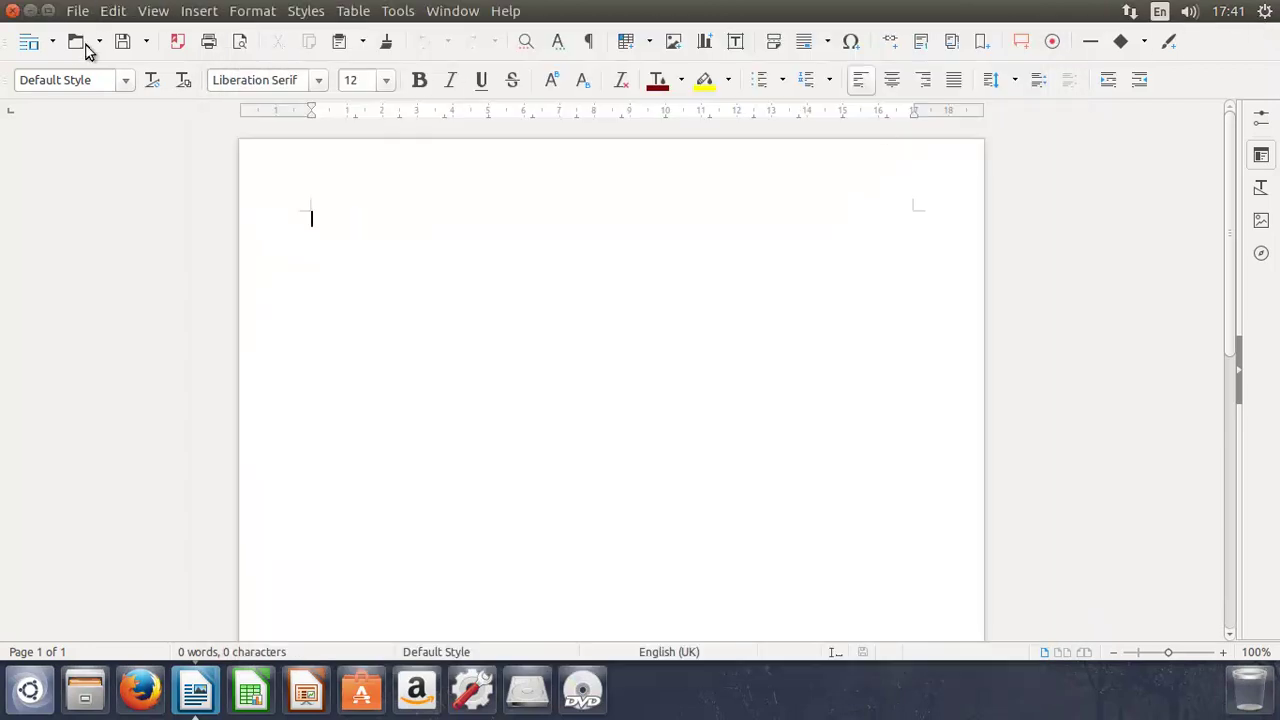
{"action": "left_click", "coordinate": [13, 11]}
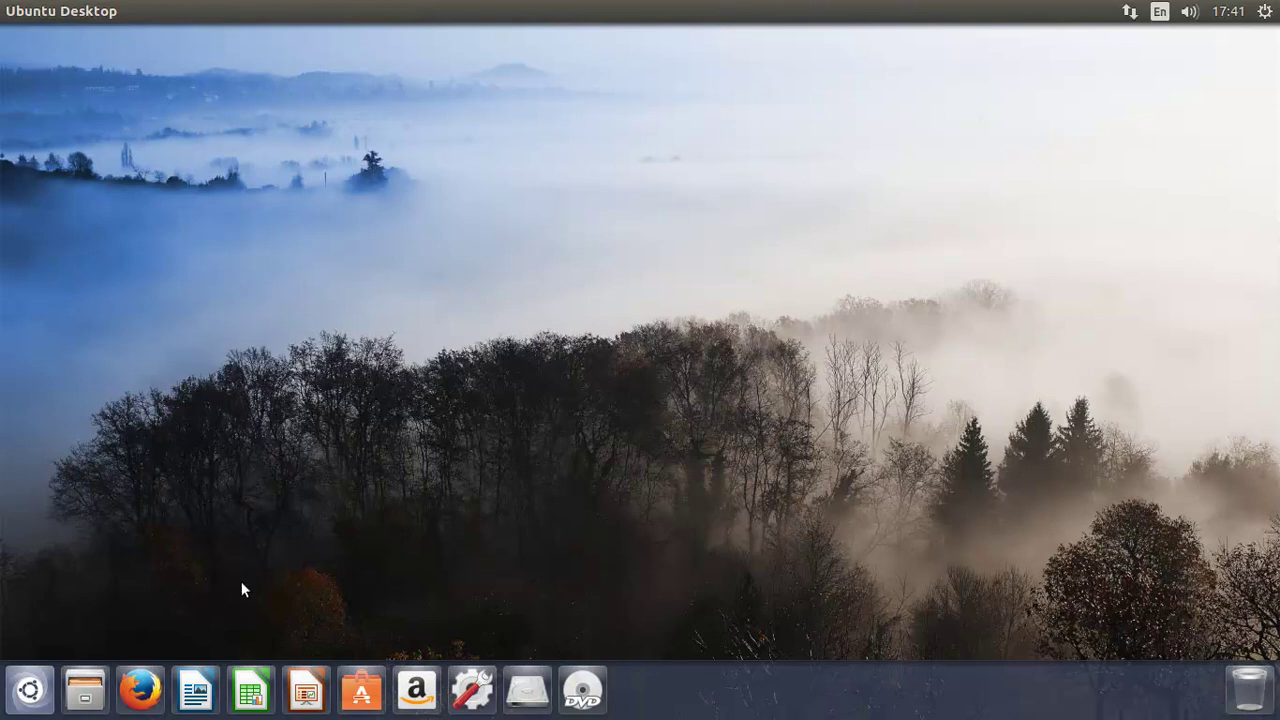
- Open the file manager, view the Windows files on the 41 GB Volume, and close the window
{"action": "left_click", "coordinate": [88, 696]}
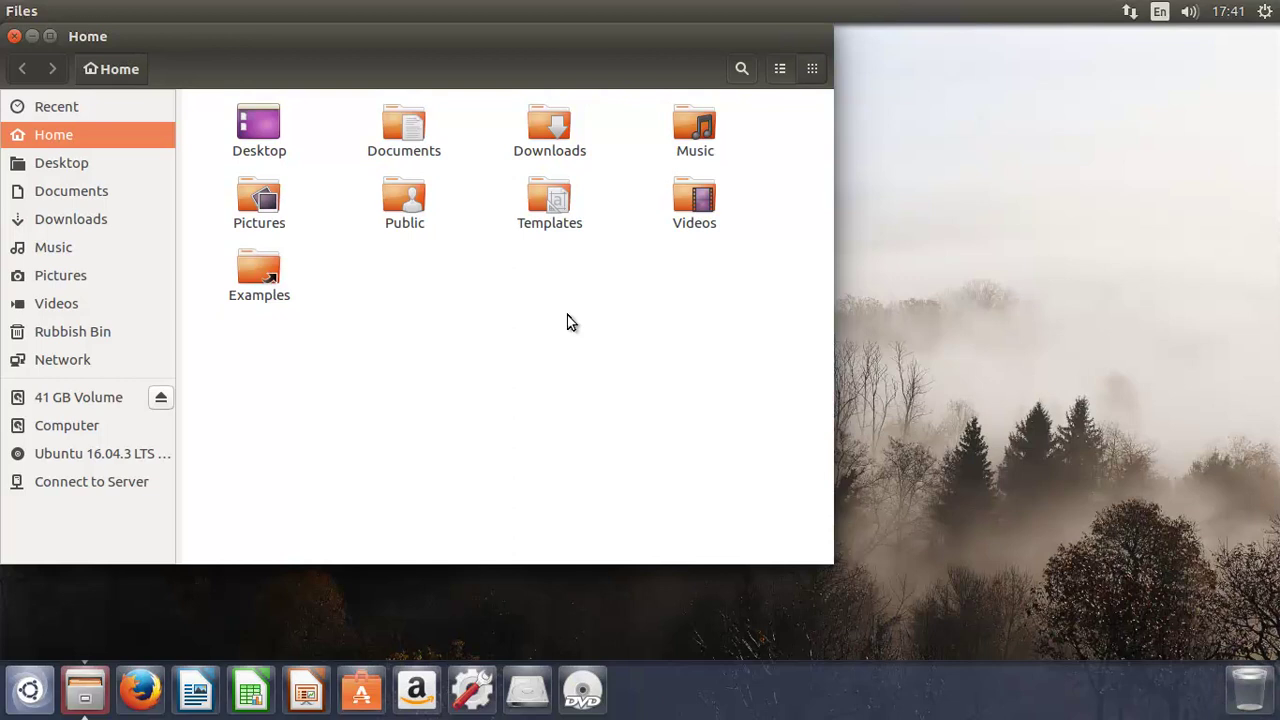
{"action": "left_click", "coordinate": [76, 397]}
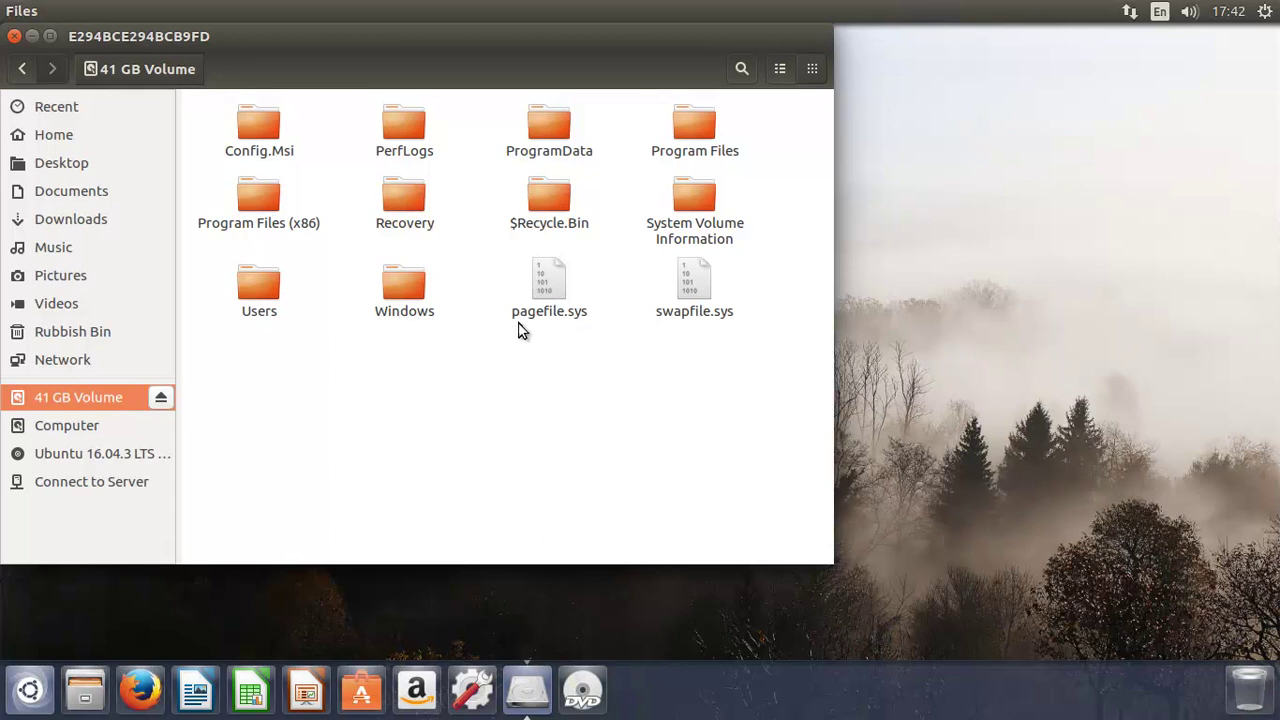
{"action": "left_click", "coordinate": [18, 37]}
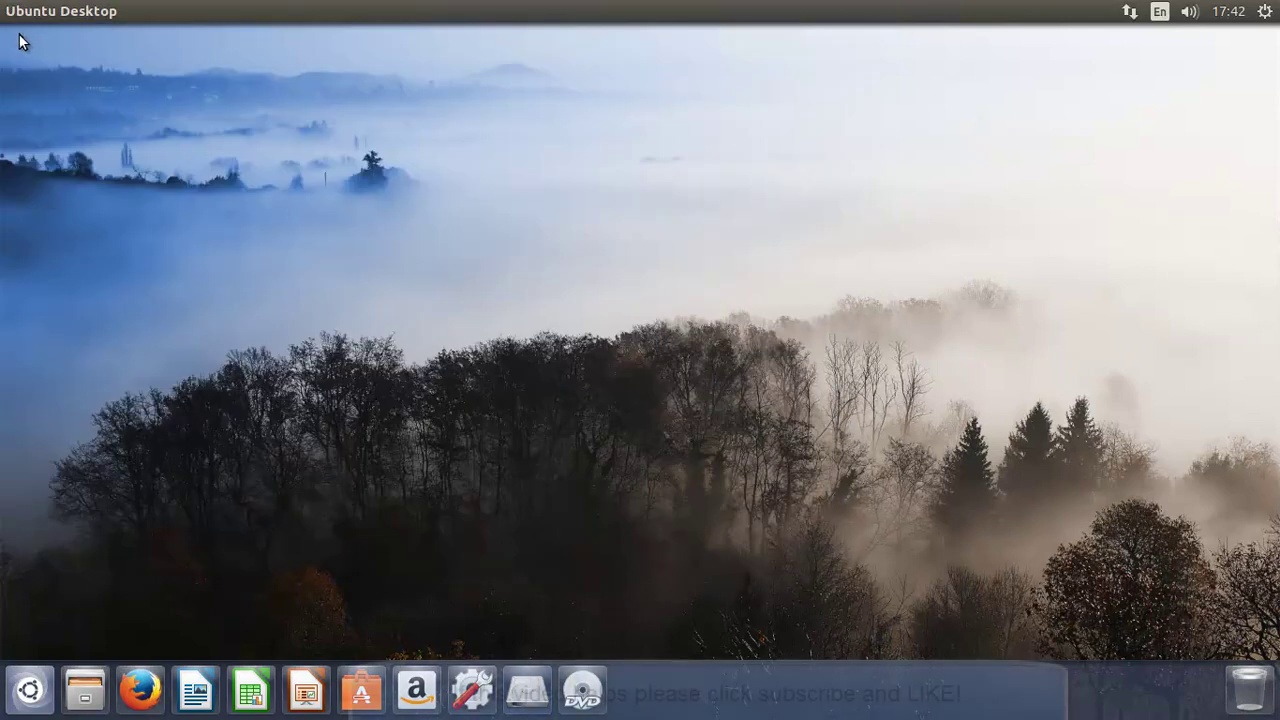